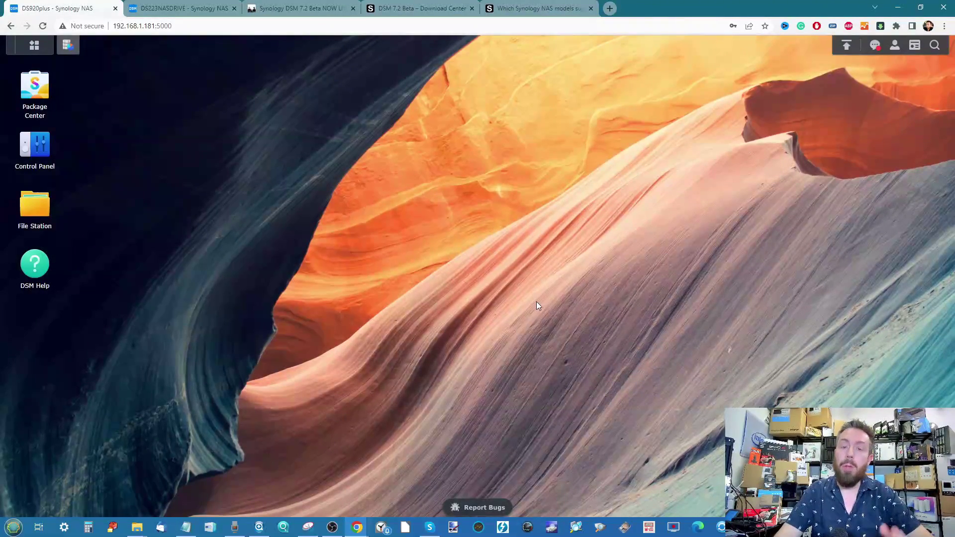
Review the DSM 7.2 Beta Download Center page for the DS223 and the NAS Compares article on updating to the beta.
{"action": "left_click", "coordinate": [434, 9]}
{"action": "key", "text": "Home"}
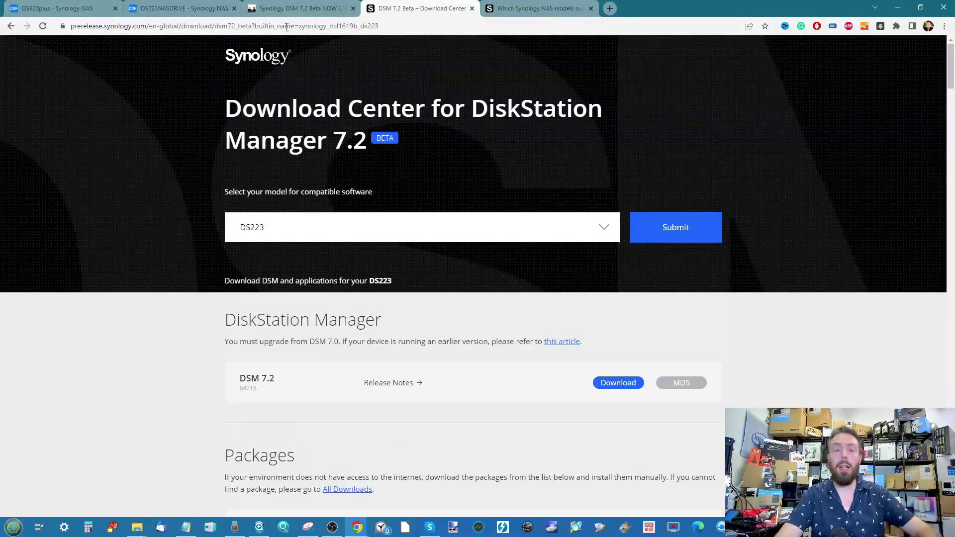
{"action": "left_click", "coordinate": [273, 9]}
{"action": "scroll", "coordinate": [396, 220], "scroll_direction": "up", "scroll_amount": 8}
{"action": "scroll", "coordinate": [397, 221], "scroll_direction": "up", "scroll_amount": 5}
{"action": "scroll", "coordinate": [397, 220], "scroll_direction": "down", "scroll_amount": 10}
{"action": "scroll", "coordinate": [397, 220], "scroll_direction": "down", "scroll_amount": 2}
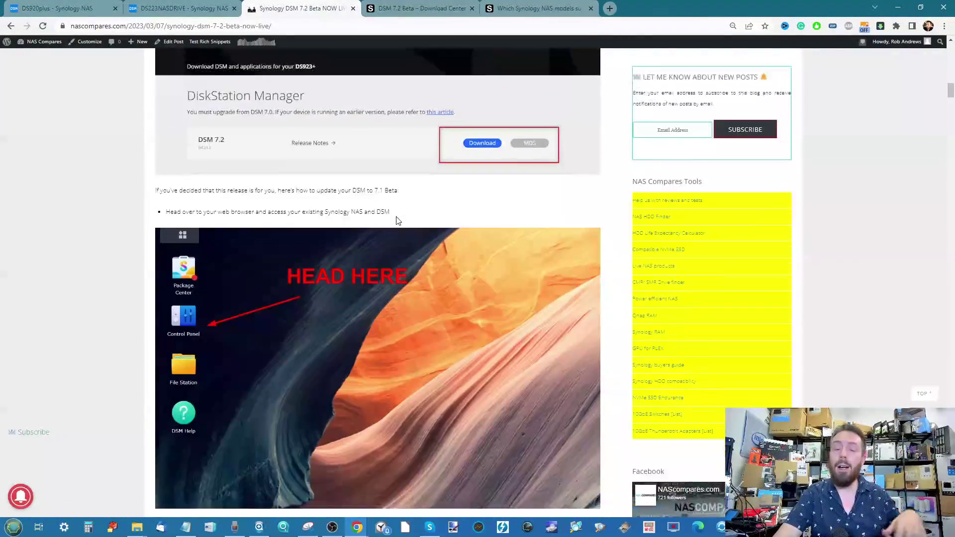
{"action": "scroll", "coordinate": [397, 220], "scroll_direction": "down", "scroll_amount": 7}
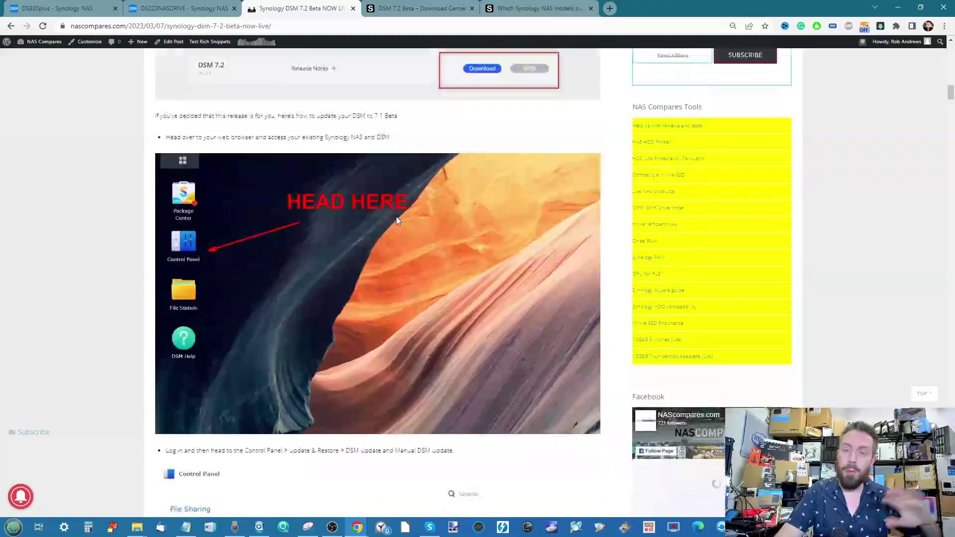
{"action": "scroll", "coordinate": [397, 221], "scroll_direction": "up", "scroll_amount": 15}
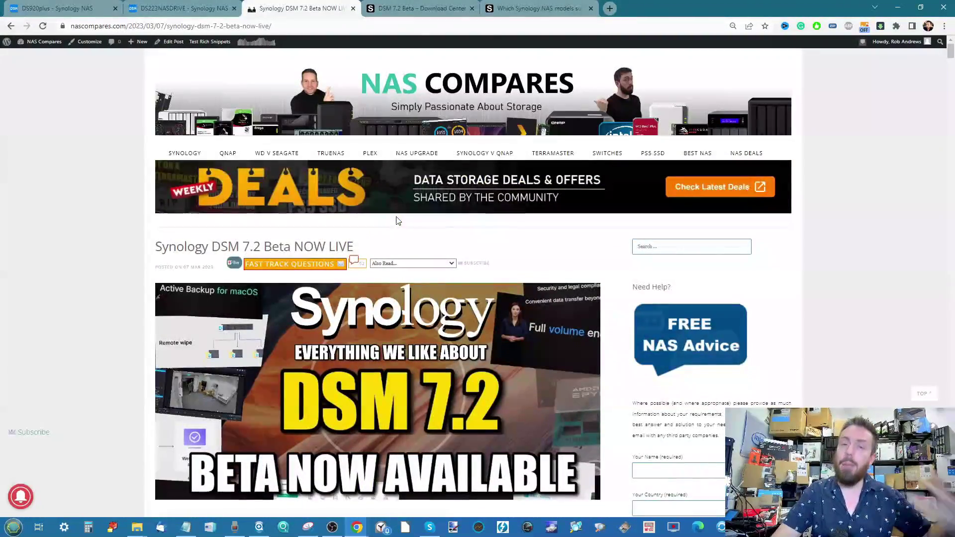
{"action": "left_click", "coordinate": [434, 8]}
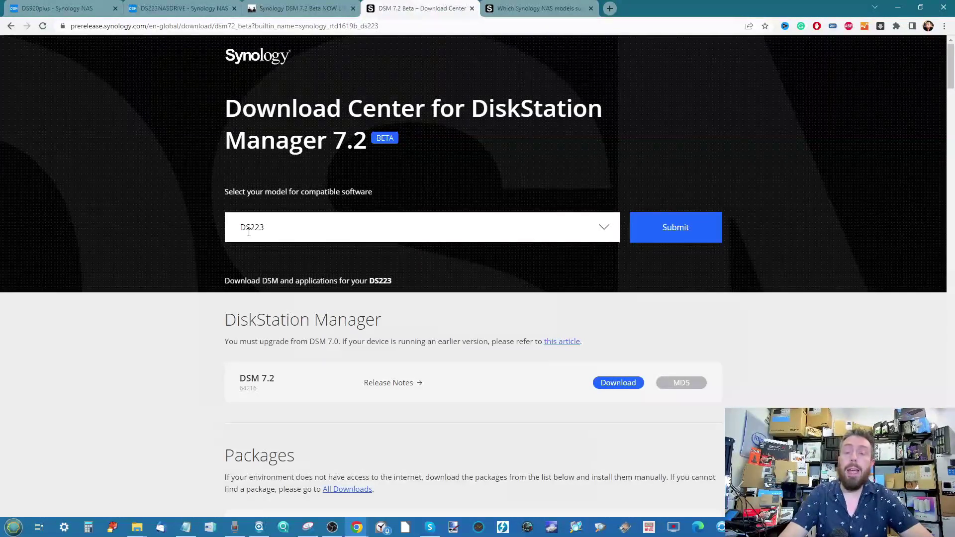
Switch to the DS223NASDRIVE desktop, minimize Storage Manager and open File Station.
{"action": "left_click", "coordinate": [164, 8]}
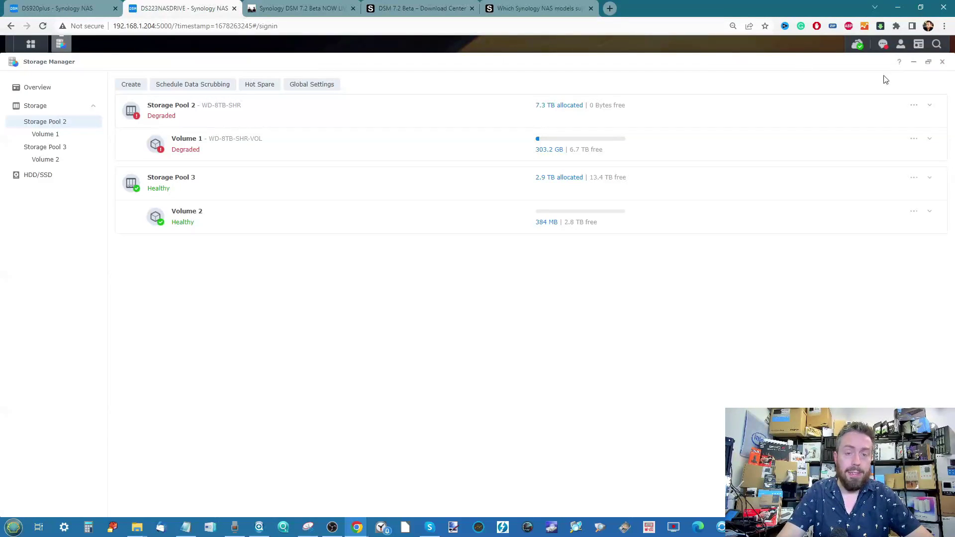
{"action": "left_click", "coordinate": [913, 61]}
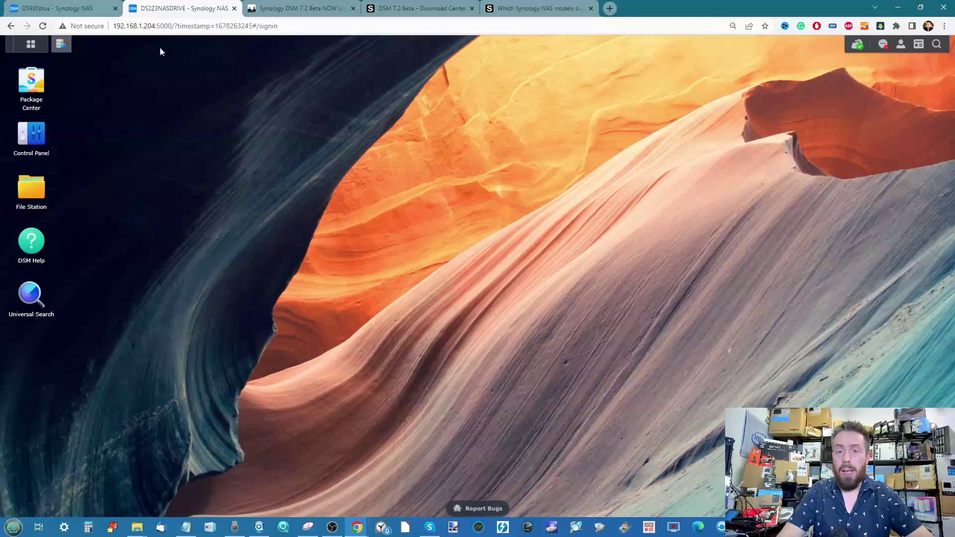
{"action": "left_click", "coordinate": [30, 45]}
{"action": "left_click", "coordinate": [426, 199]}
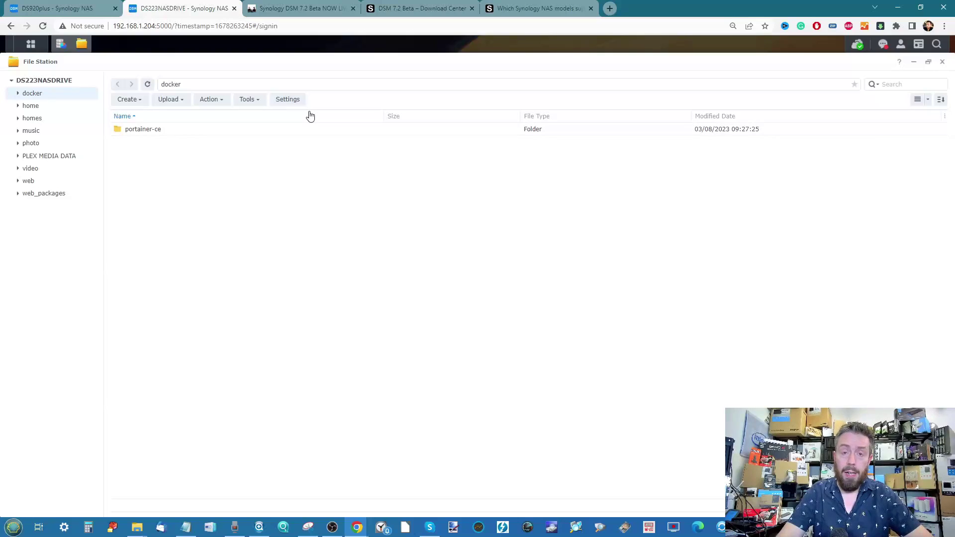
Walk through creating a shared folder named SDSF as far as the additional security options, and close the wizard without creating it.
{"action": "left_click", "coordinate": [135, 102]}
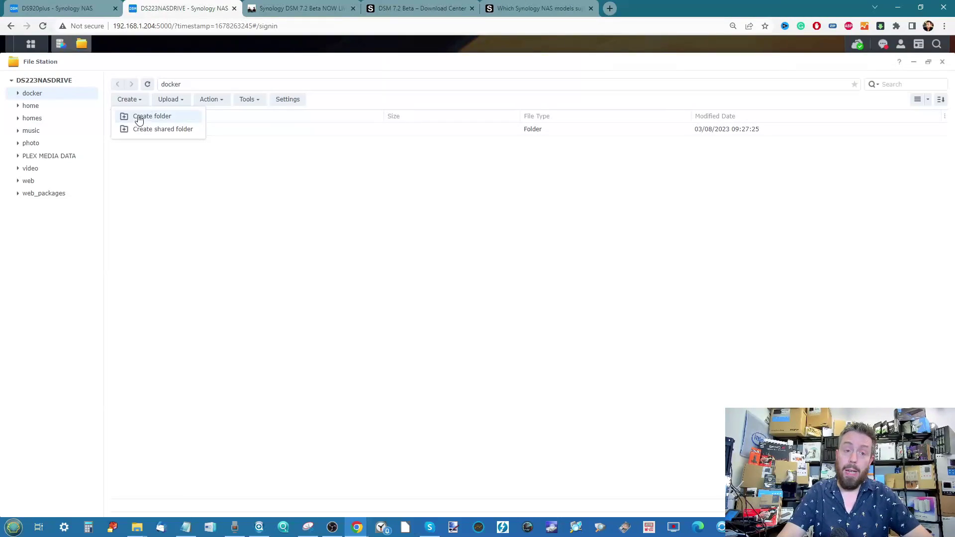
{"action": "left_click", "coordinate": [139, 128]}
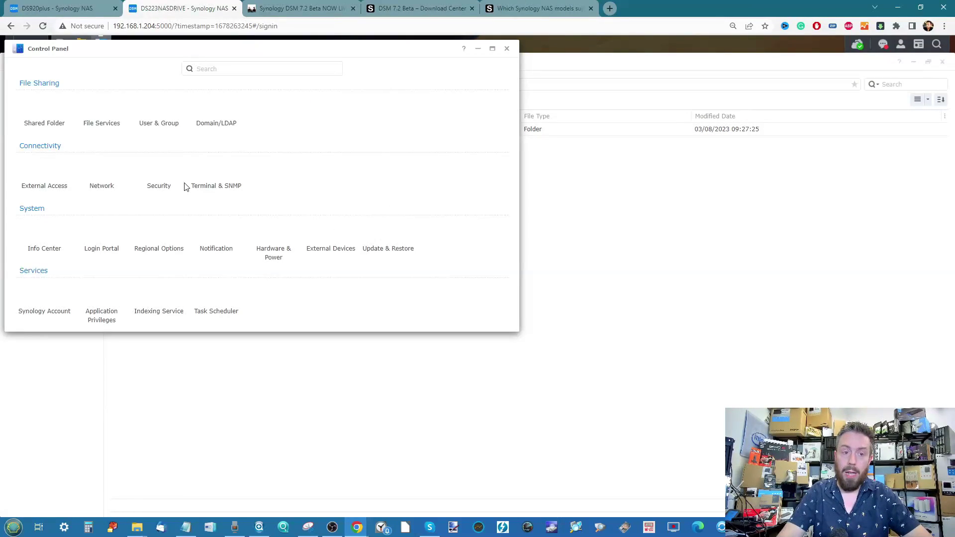
{"action": "left_click", "coordinate": [193, 115]}
{"action": "type", "text": "SDSF"}
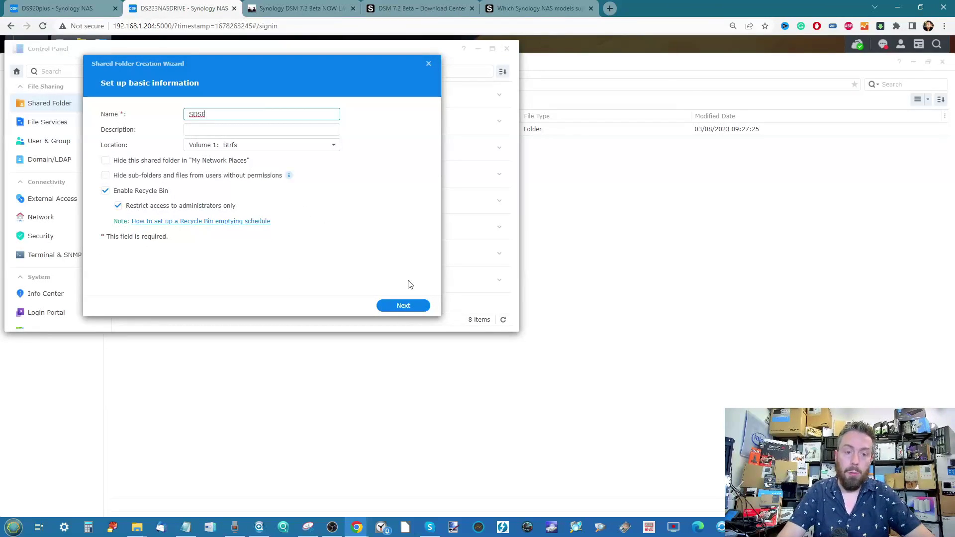
{"action": "left_click", "coordinate": [403, 306]}
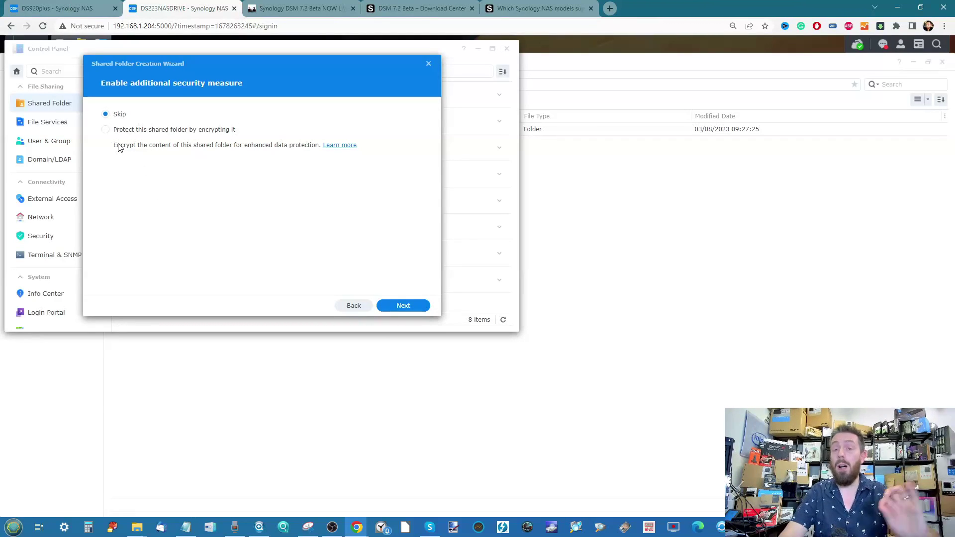
{"action": "left_click", "coordinate": [429, 66]}
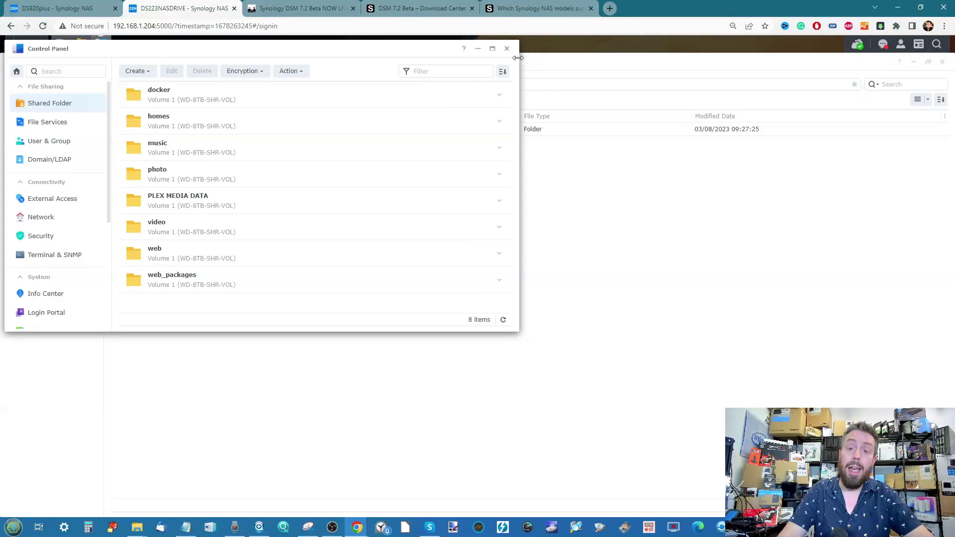
{"action": "left_click", "coordinate": [507, 48]}
On the DS920plus, open the shared folder list in Control Panel and bring up the edit settings of the Multimedia folder.
{"action": "left_click", "coordinate": [60, 7]}
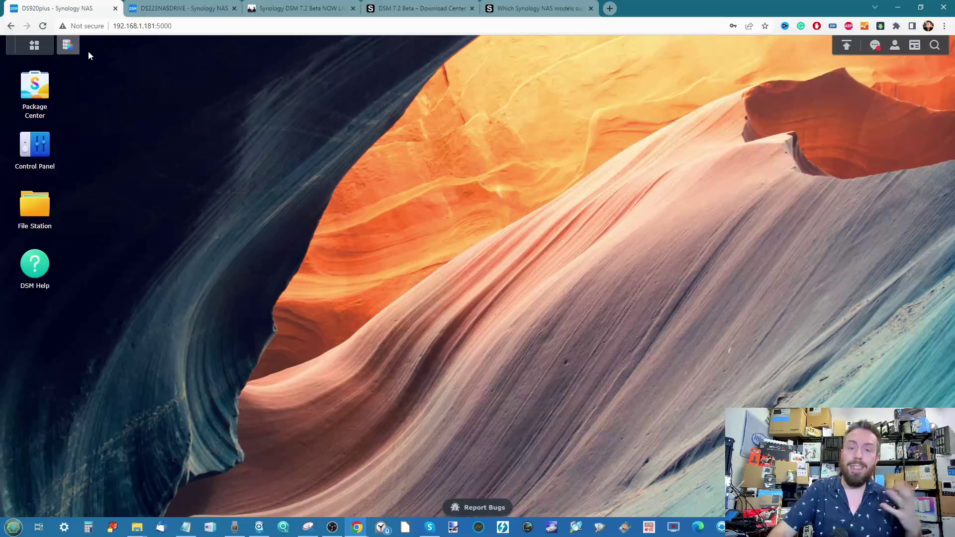
{"action": "left_click", "coordinate": [180, 8]}
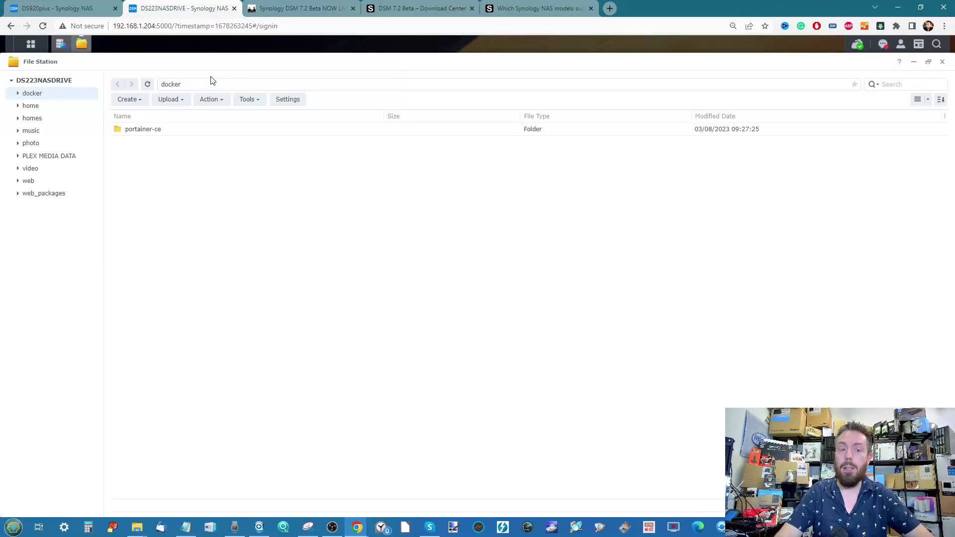
{"action": "left_click", "coordinate": [54, 10]}
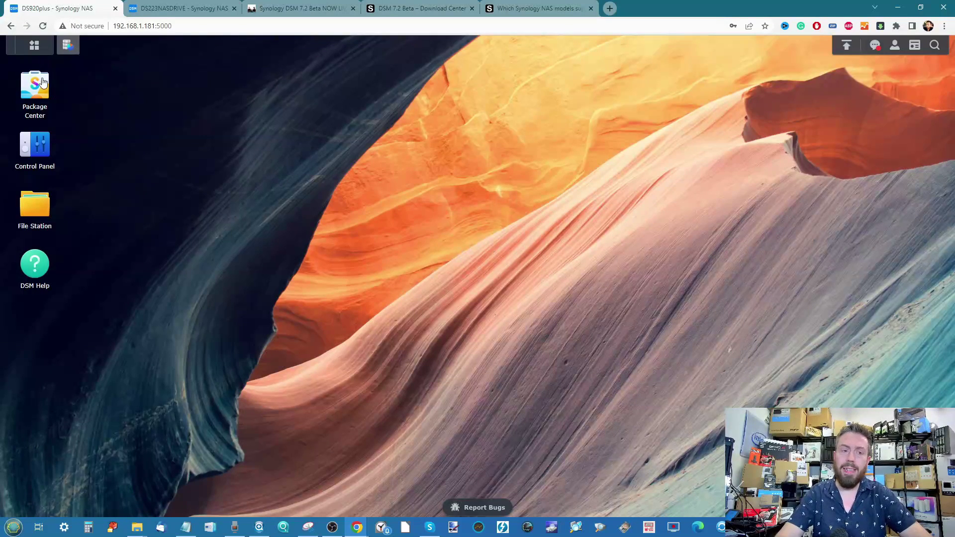
{"action": "left_click", "coordinate": [50, 142]}
{"action": "left_click", "coordinate": [46, 140]}
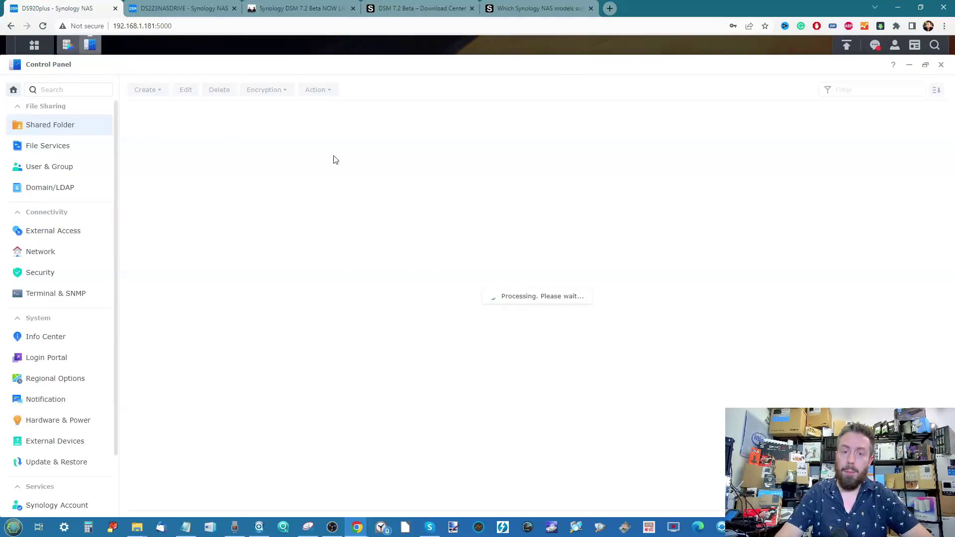
{"action": "left_click", "coordinate": [201, 151]}
{"action": "left_click", "coordinate": [188, 91]}
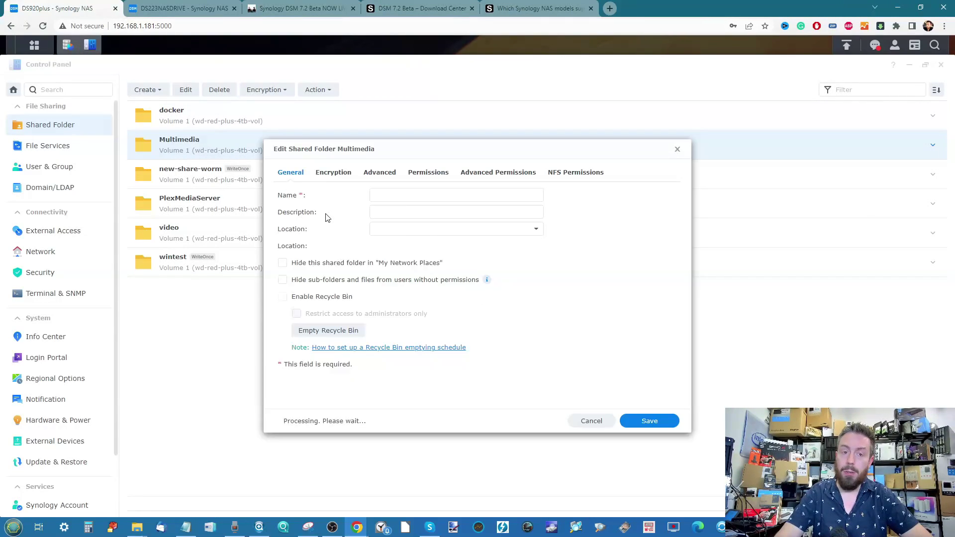
Examine the Multimedia folder's encryption, advanced, general and permission settings, and close them and Control Panel without saving.
{"action": "left_click", "coordinate": [340, 175]}
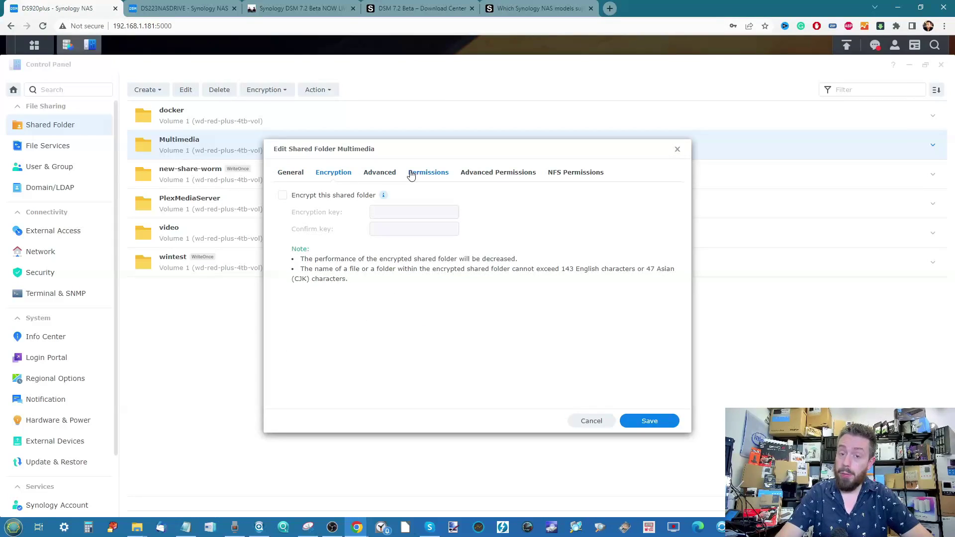
{"action": "left_click", "coordinate": [385, 175]}
{"action": "left_click", "coordinate": [287, 173]}
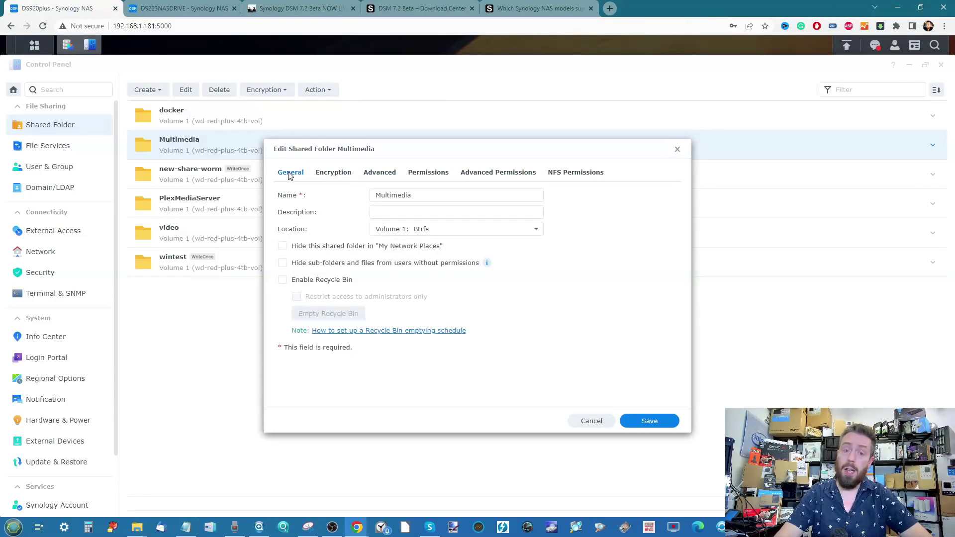
{"action": "left_click", "coordinate": [424, 175]}
{"action": "left_click", "coordinate": [475, 174]}
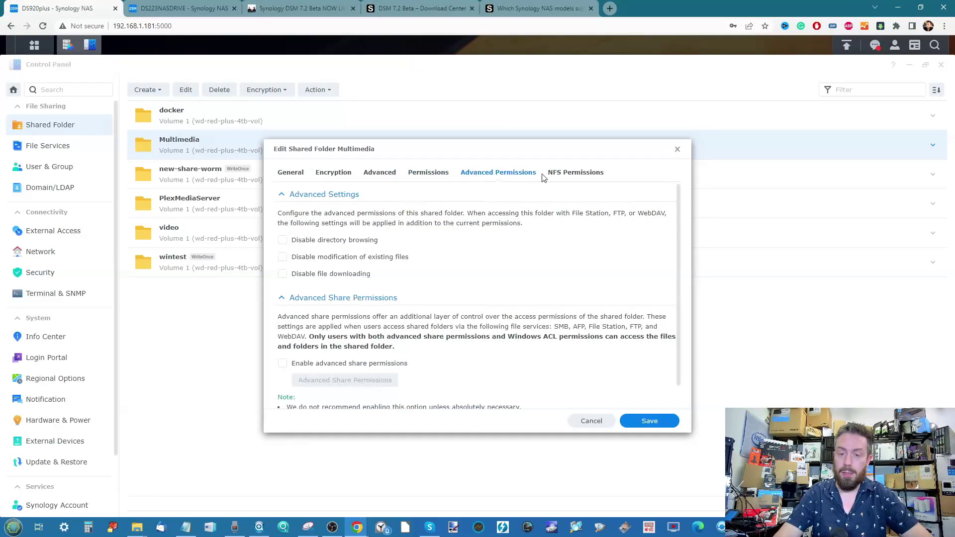
{"action": "left_click", "coordinate": [562, 174]}
{"action": "left_click", "coordinate": [677, 149]}
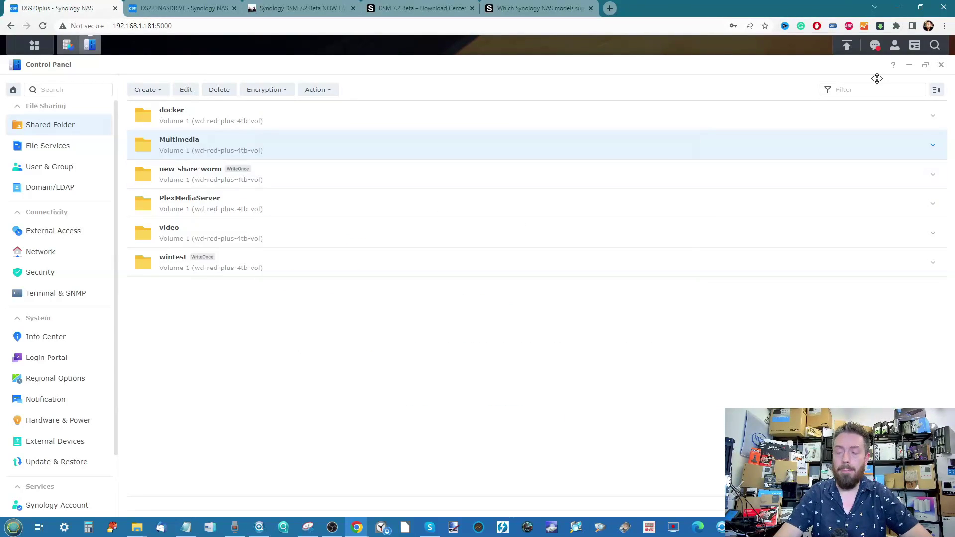
{"action": "left_click", "coordinate": [940, 66]}
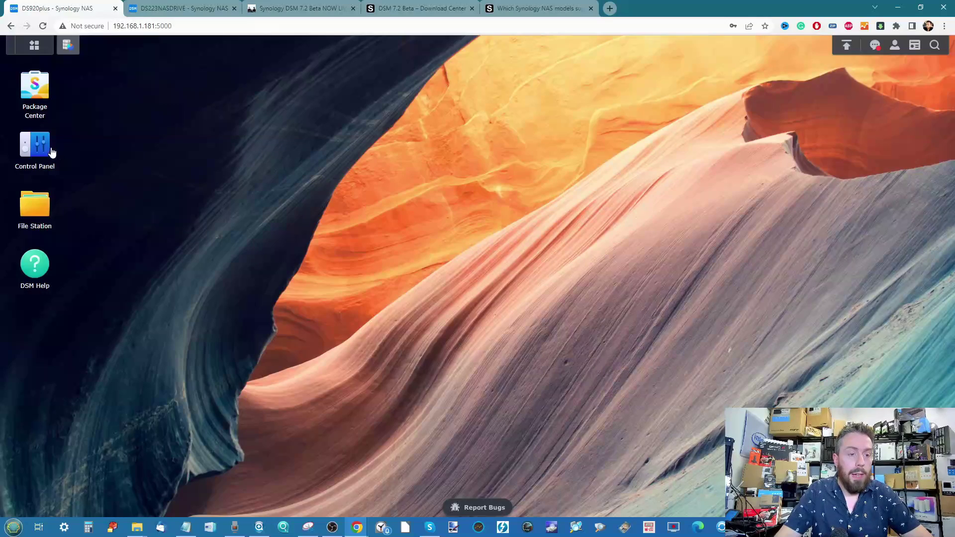
Open File Station on the DS920plus, reposition its window and open the new-share-worm WriteOnce shared folder.
{"action": "left_click", "coordinate": [36, 203]}
{"action": "left_click_drag", "start_coordinate": [202, 141], "coordinate": [386, 100]}
{"action": "mouse_move", "coordinate": [279, 173]}
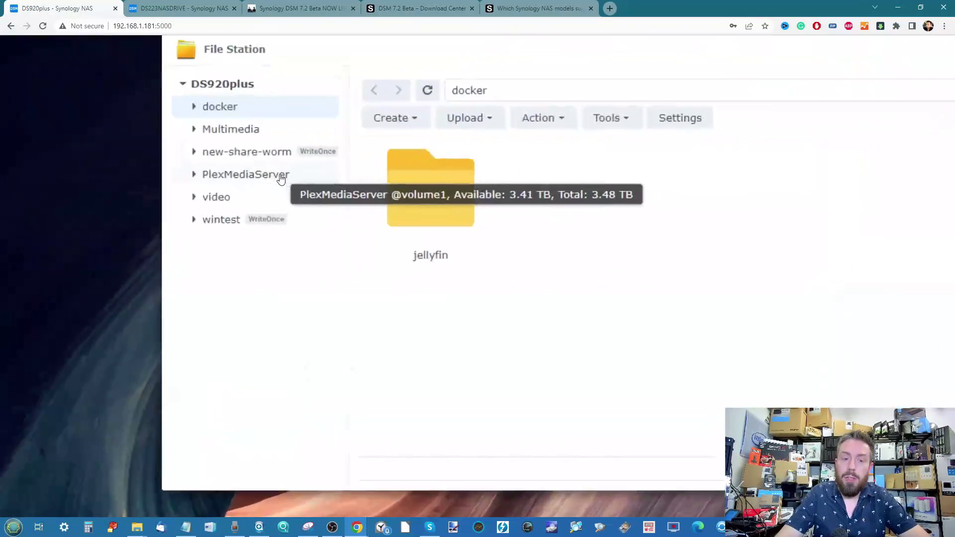
{"action": "scroll", "coordinate": [279, 222], "scroll_direction": "up", "scroll_amount": 2}
{"action": "mouse_move", "coordinate": [290, 224]}
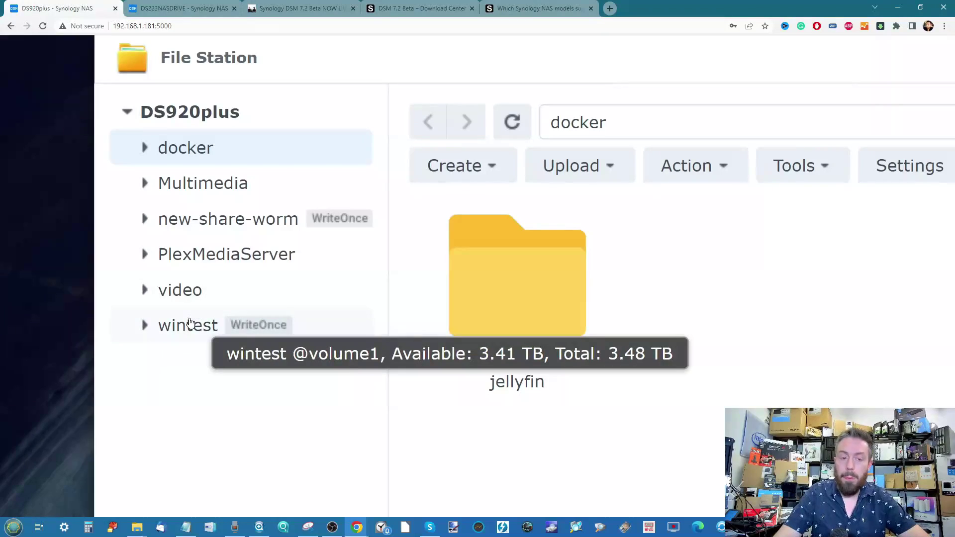
{"action": "mouse_move", "coordinate": [223, 206]}
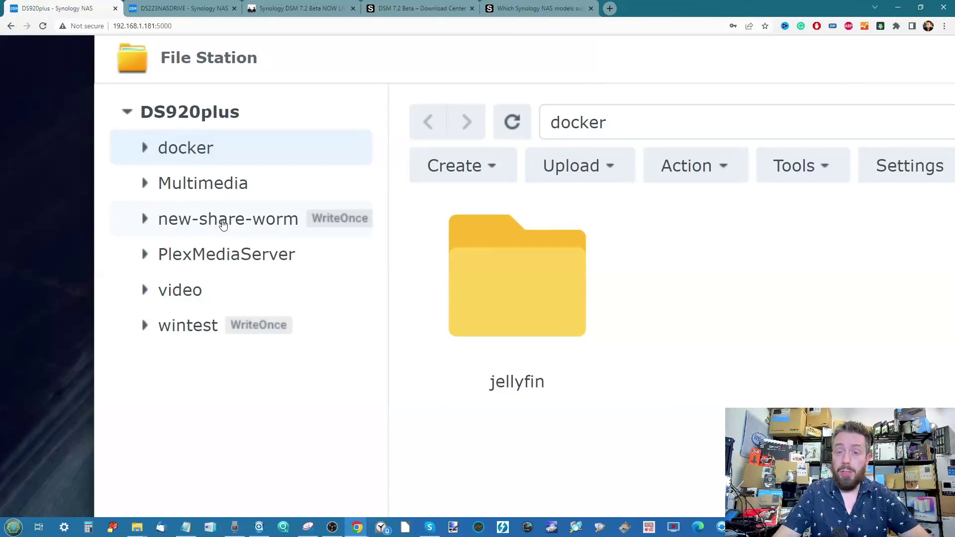
{"action": "left_click", "coordinate": [277, 221]}
{"action": "scroll", "coordinate": [258, 224], "scroll_direction": "down", "scroll_amount": 1}
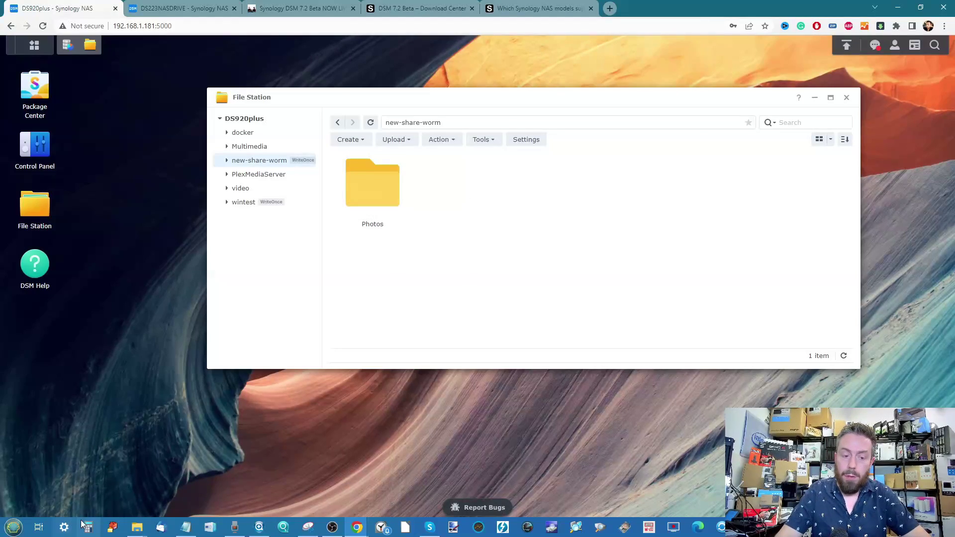
In Windows File Explorer, view the "Night out with C+M and S+J" photo folder on the mapped new-share-worm drive, and minimize the window.
{"action": "left_click", "coordinate": [136, 527]}
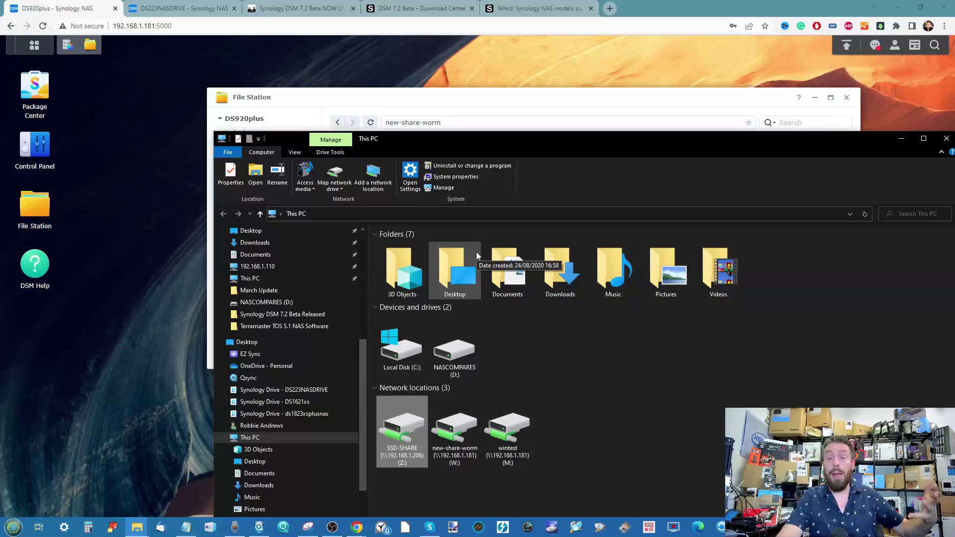
{"action": "left_click", "coordinate": [455, 432]}
{"action": "double_click", "coordinate": [455, 431]}
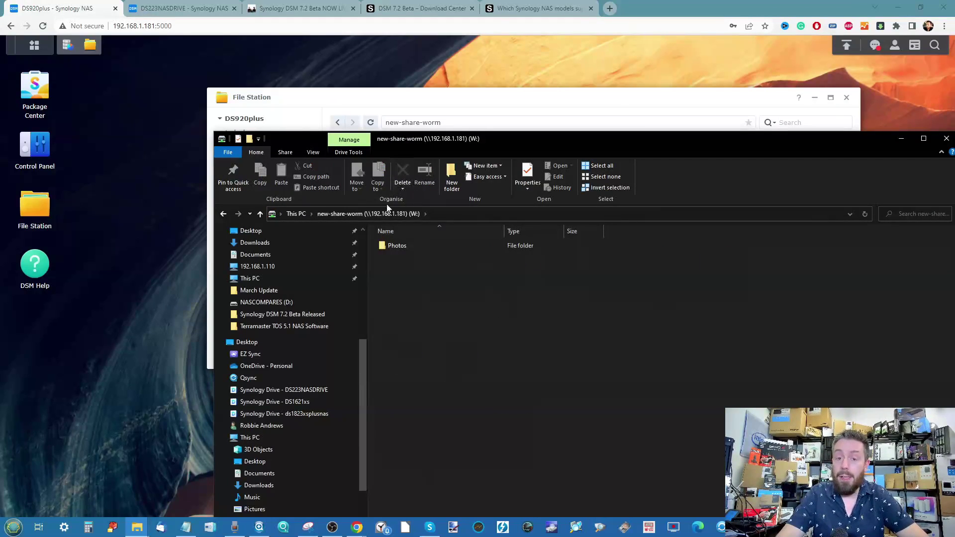
{"action": "double_click", "coordinate": [386, 245]}
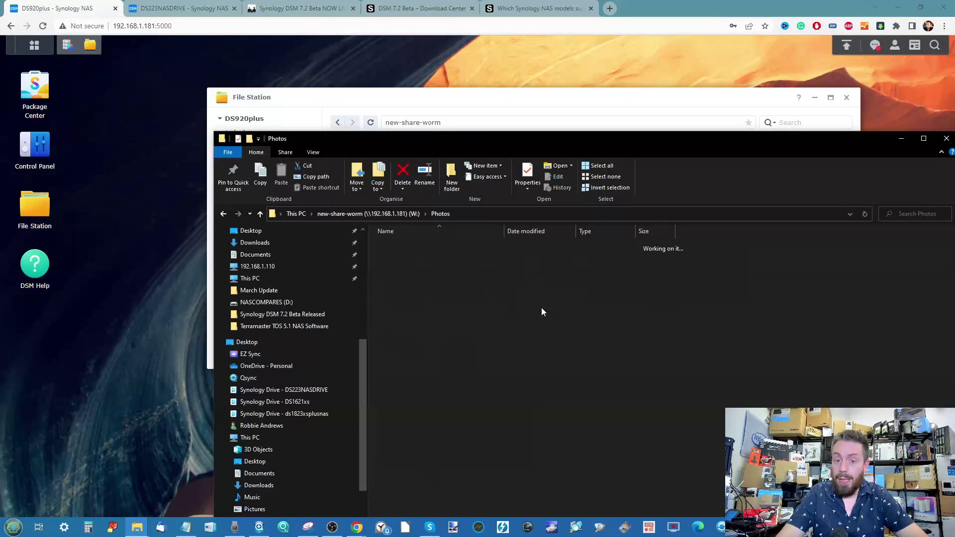
{"action": "double_click", "coordinate": [413, 267]}
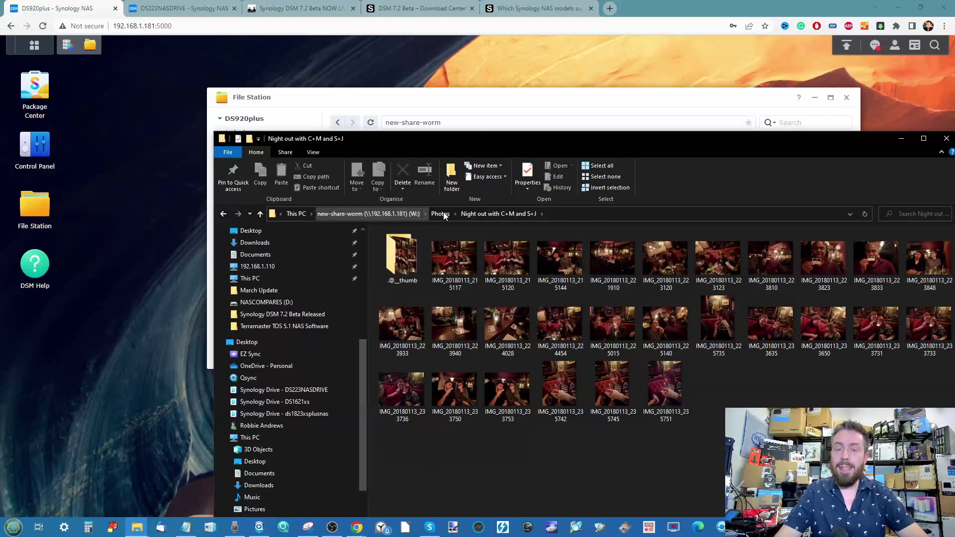
{"action": "left_click", "coordinate": [901, 139]}
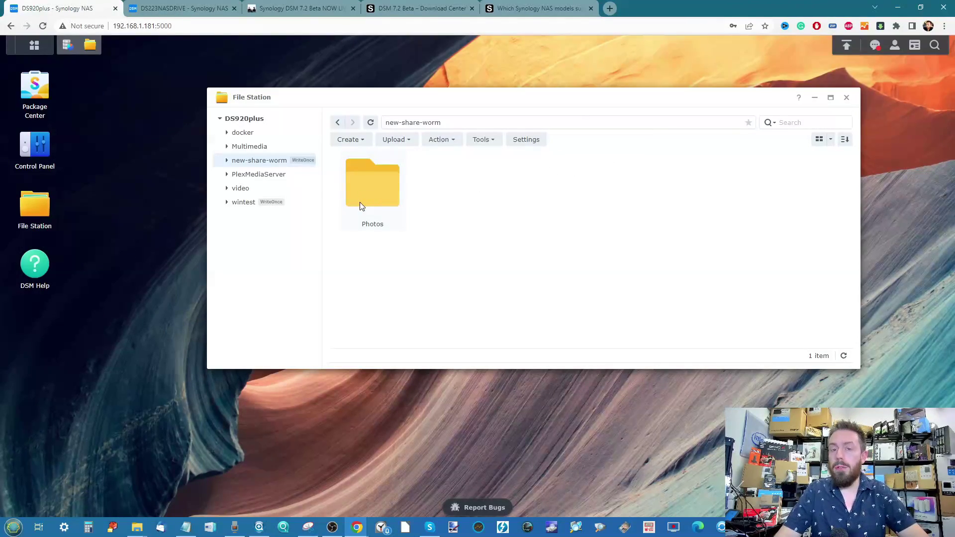
Bring up another File Explorer window showing the night-out photos and place it so File Station's folder list stays in view.
{"action": "left_click", "coordinate": [137, 527]}
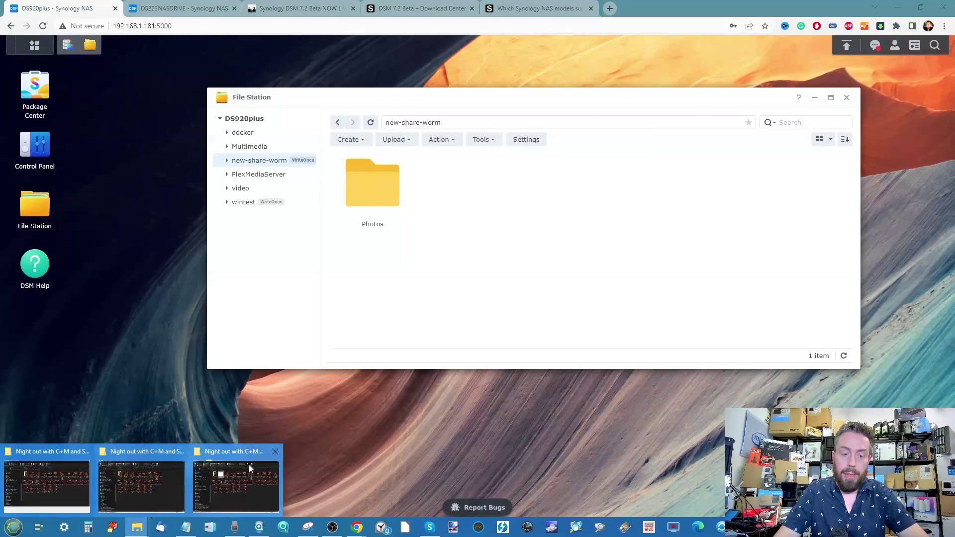
{"action": "mouse_move", "coordinate": [112, 467]}
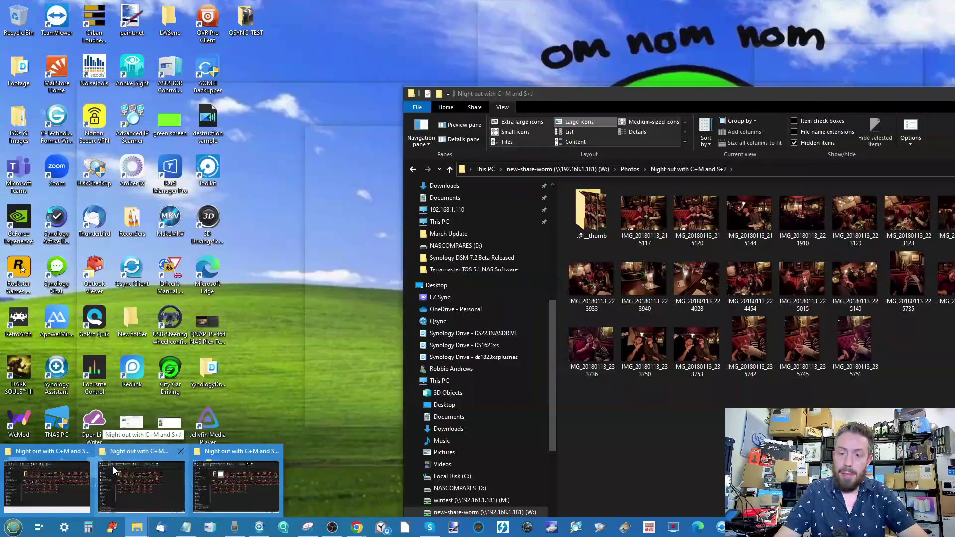
{"action": "left_click", "coordinate": [119, 471]}
{"action": "left_click_drag", "start_coordinate": [565, 94], "coordinate": [543, 178]}
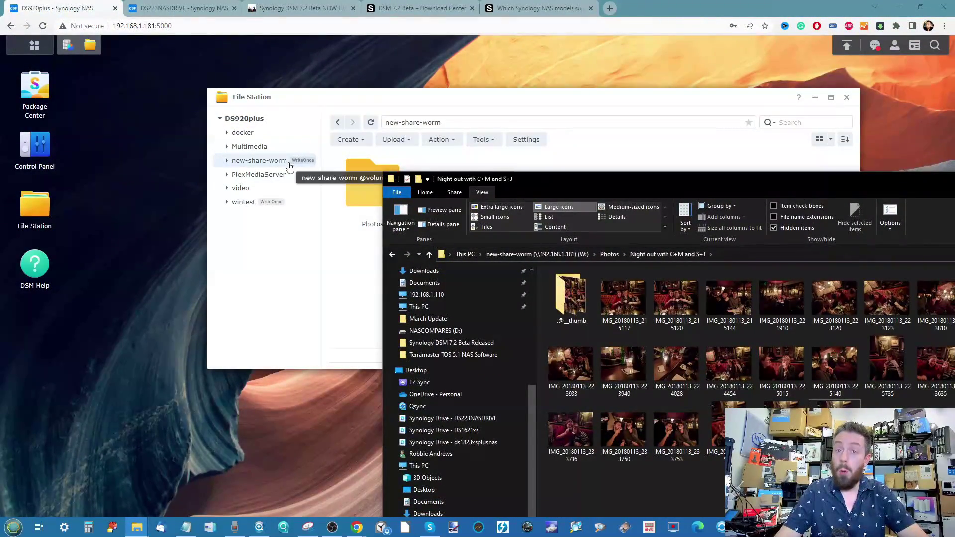
Reposition the File Explorer window and open photo IMG_20180113_215117 in paint.net.
{"action": "left_click_drag", "start_coordinate": [596, 178], "coordinate": [542, 110]}
{"action": "left_click", "coordinate": [564, 228]}
{"action": "right_click", "coordinate": [566, 233]}
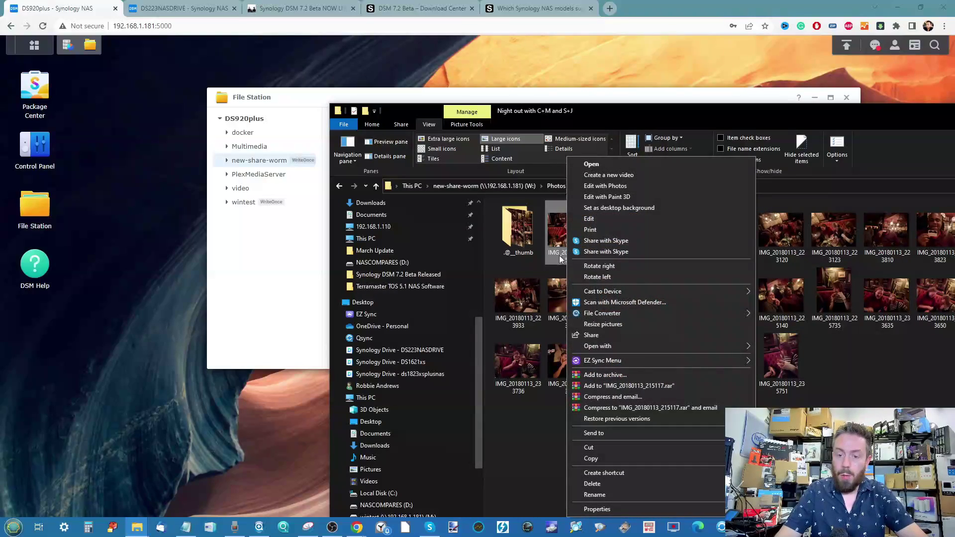
{"action": "mouse_move", "coordinate": [639, 345]}
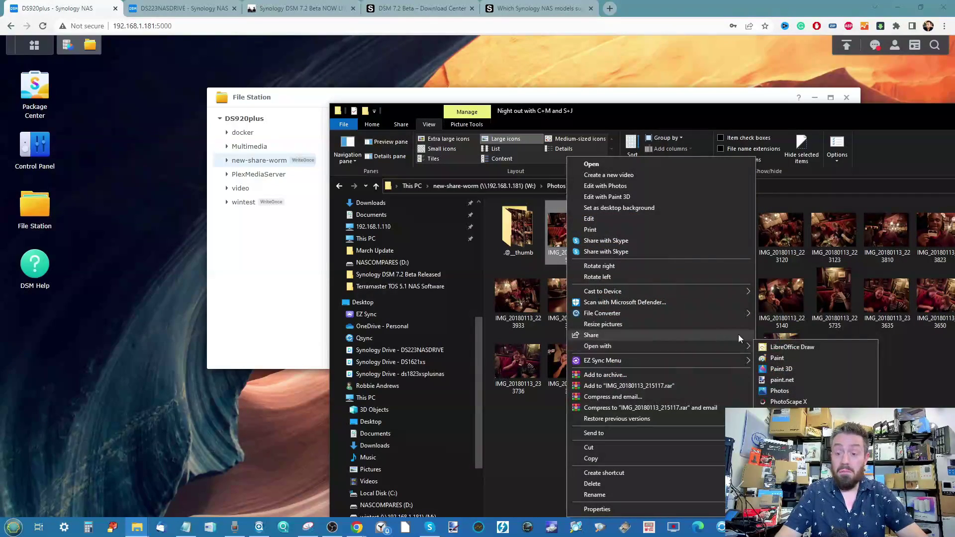
{"action": "left_click", "coordinate": [779, 381]}
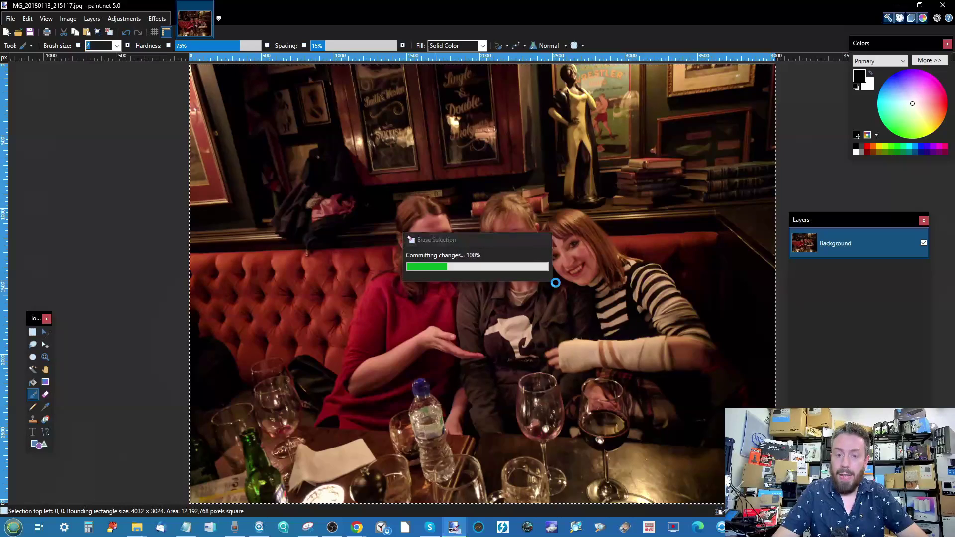
Erase the entire image in paint.net and try to save it over the original file with the current quality settings.
{"action": "key", "text": "Delete"}
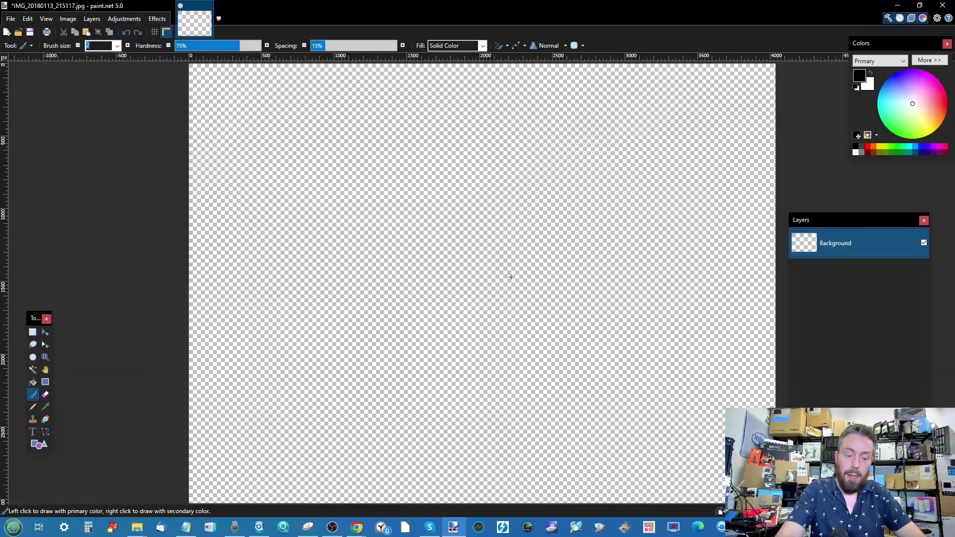
{"action": "key", "text": "ctrl+s"}
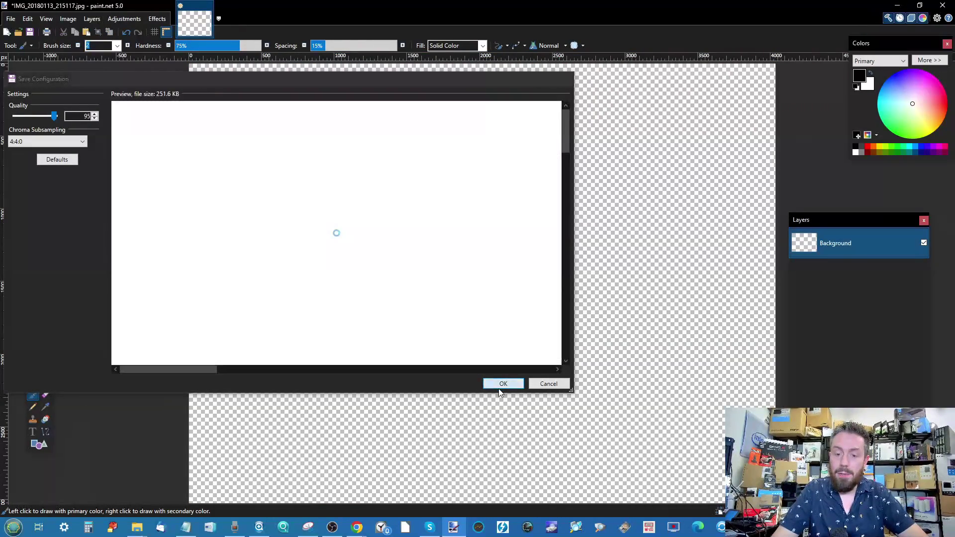
{"action": "left_click", "coordinate": [502, 386]}
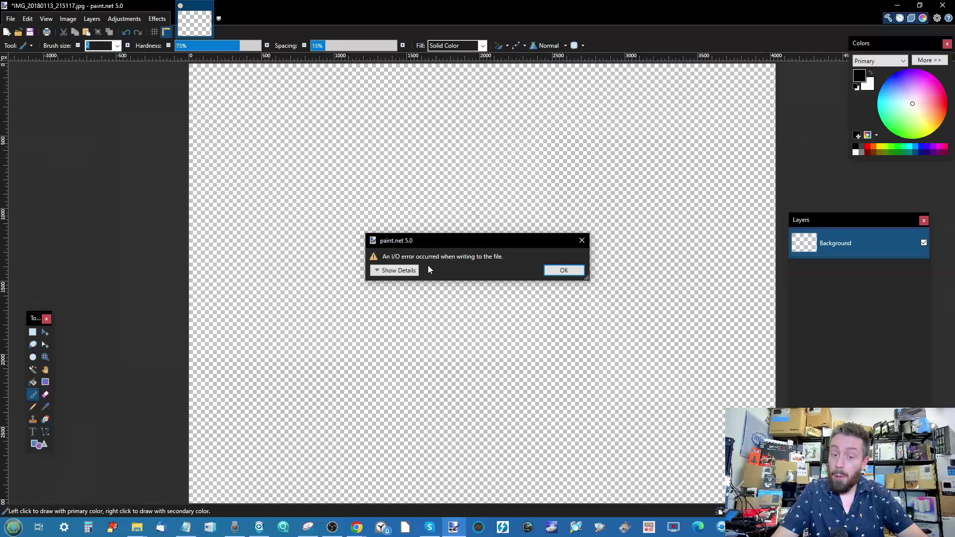
Examine the details of the save error, then dismiss the message.
{"action": "left_click", "coordinate": [477, 243]}
{"action": "left_click", "coordinate": [395, 270]}
{"action": "scroll", "coordinate": [459, 338], "scroll_direction": "down", "scroll_amount": 15}
{"action": "scroll", "coordinate": [458, 338], "scroll_direction": "up", "scroll_amount": 15}
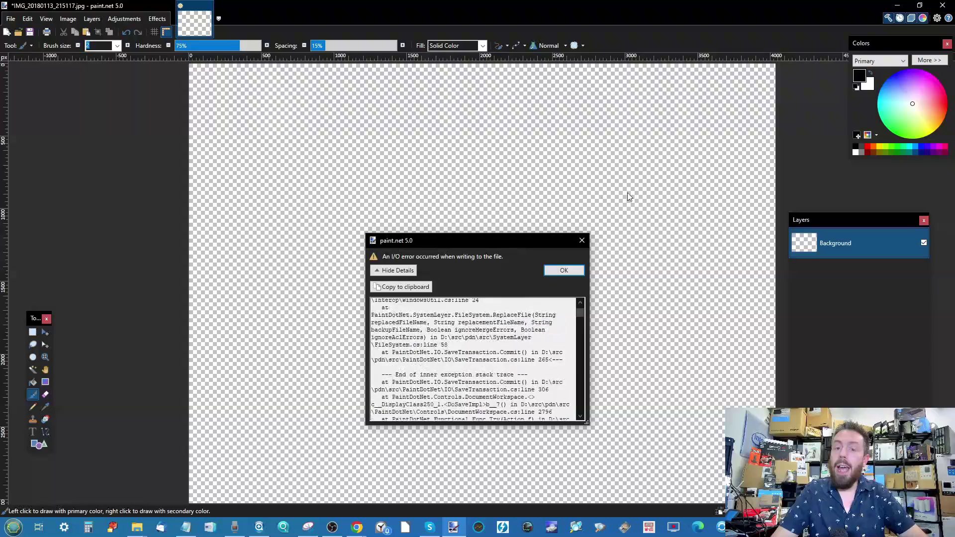
{"action": "left_click", "coordinate": [581, 240]}
Try again to save the erased image, then close paint.net and discard the unsaved changes.
{"action": "key", "text": "ctrl+s"}
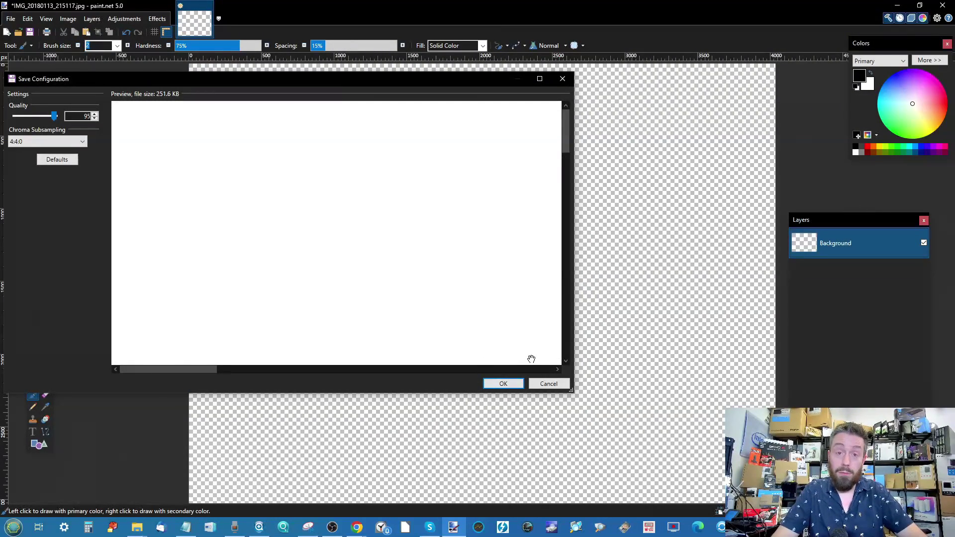
{"action": "left_click", "coordinate": [508, 384]}
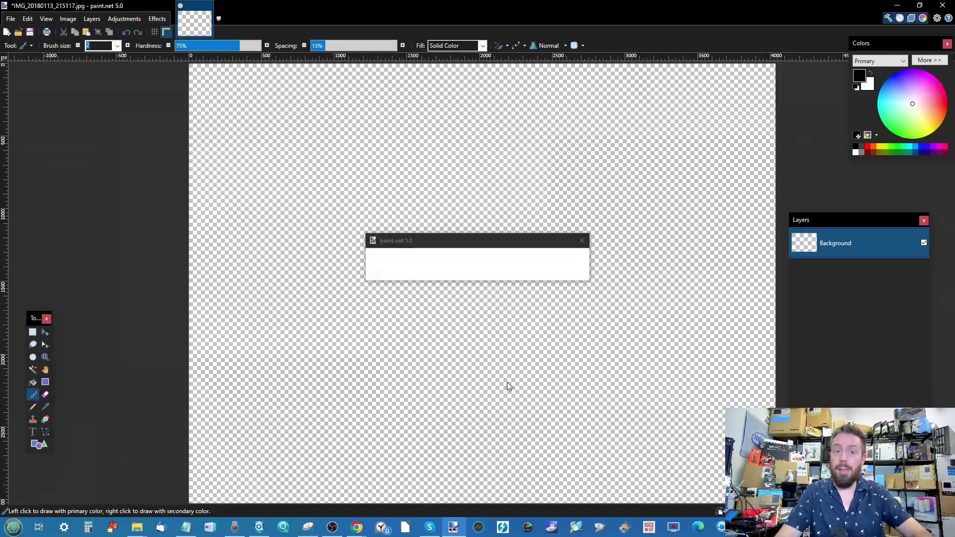
{"action": "left_click", "coordinate": [582, 241]}
{"action": "left_click", "coordinate": [942, 5]}
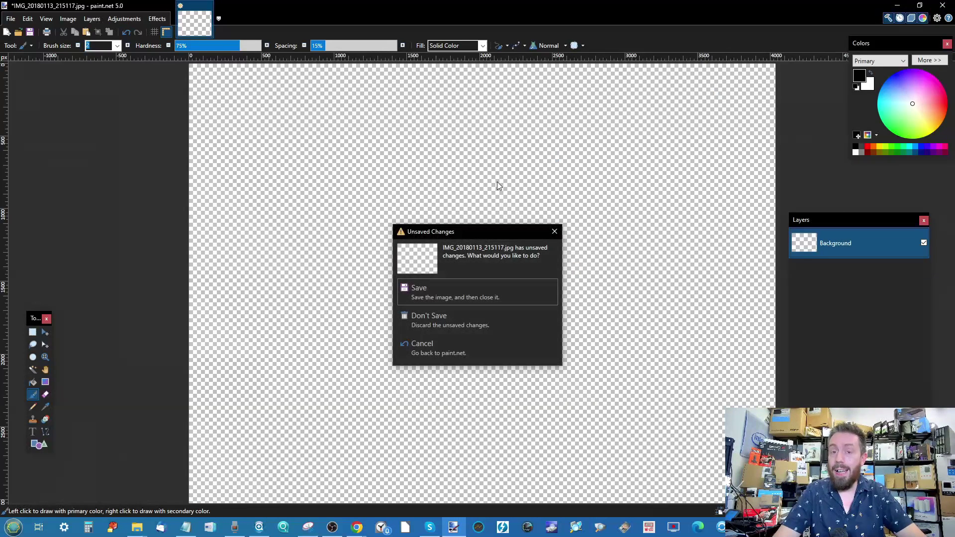
{"action": "left_click", "coordinate": [451, 311]}
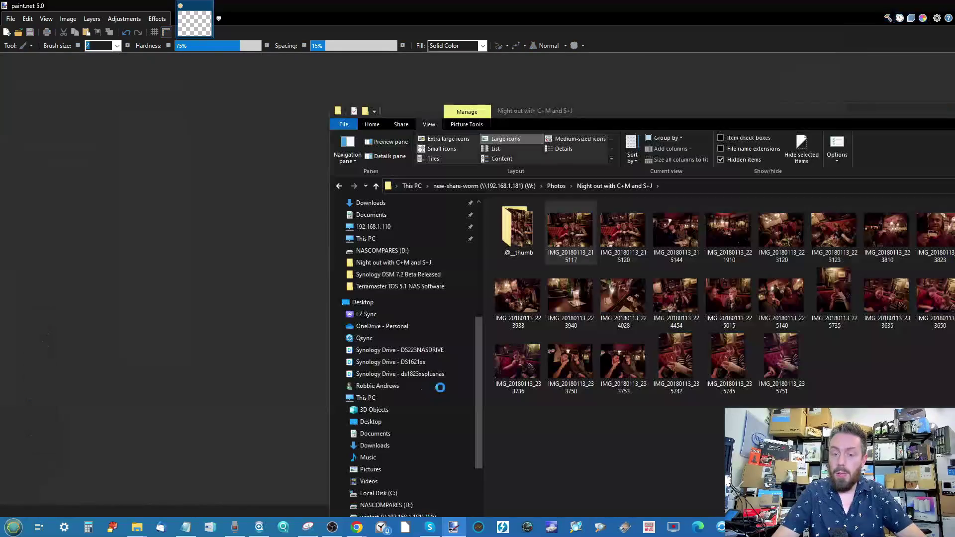
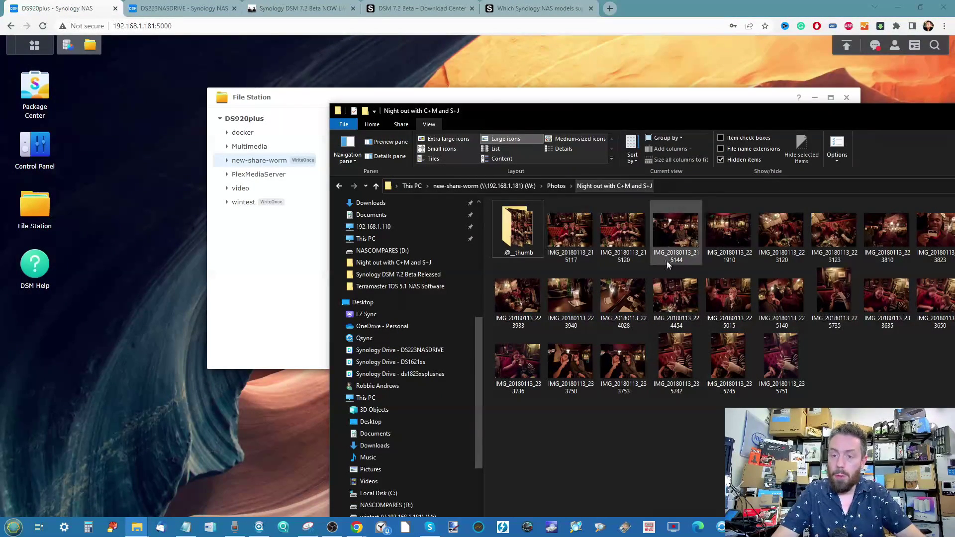
Try to permanently delete photo IMG_20180113_215117 from the mapped WriteOnce folder, and refresh the folder.
{"action": "left_click", "coordinate": [570, 244]}
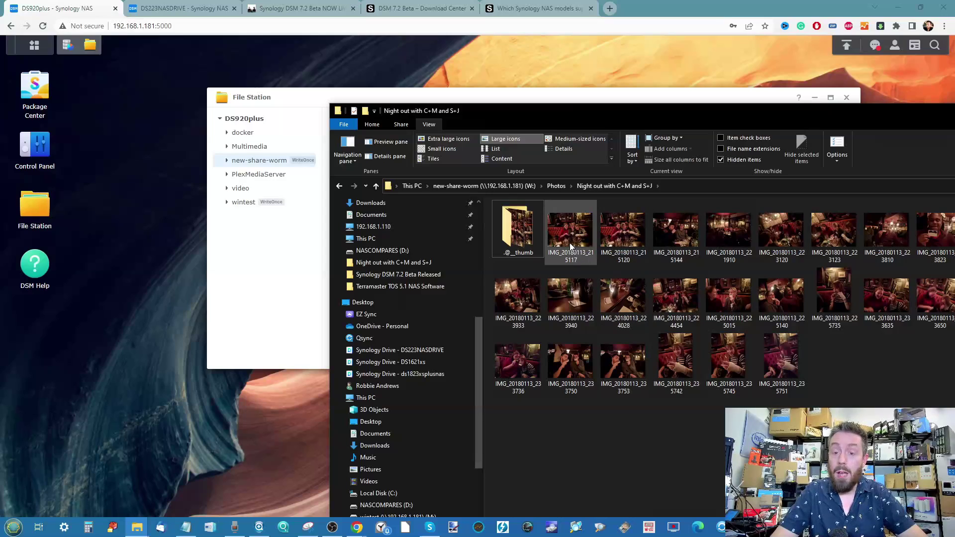
{"action": "key", "text": "Delete"}
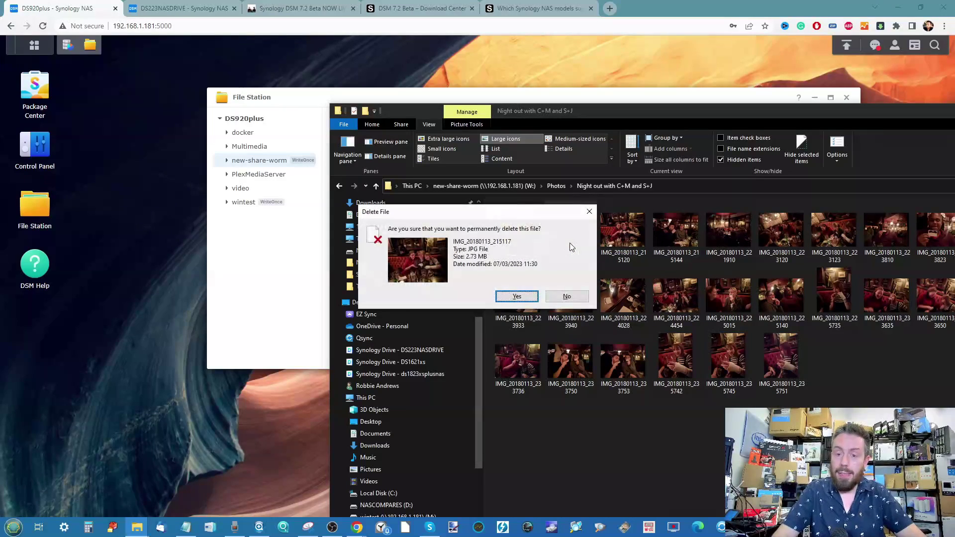
{"action": "left_click", "coordinate": [516, 297]}
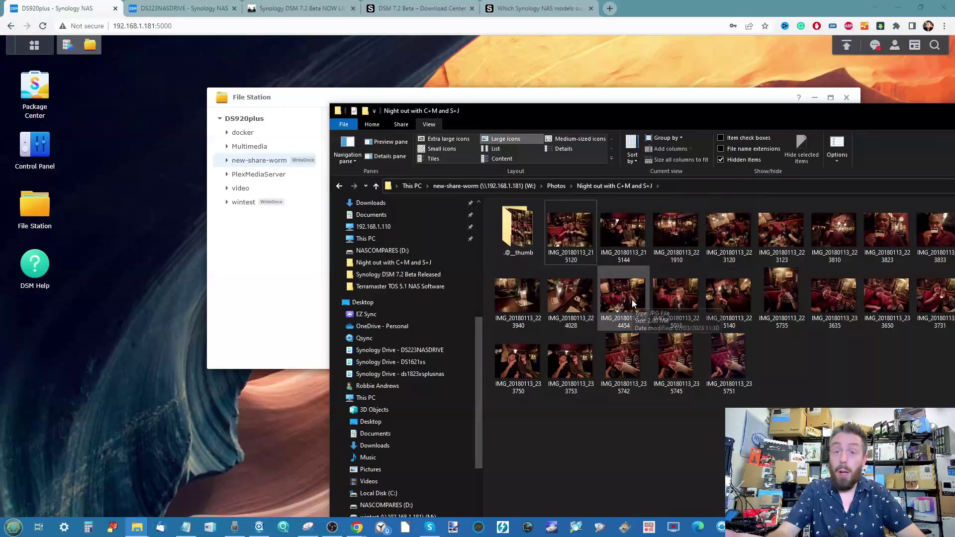
{"action": "key", "text": "F5"}
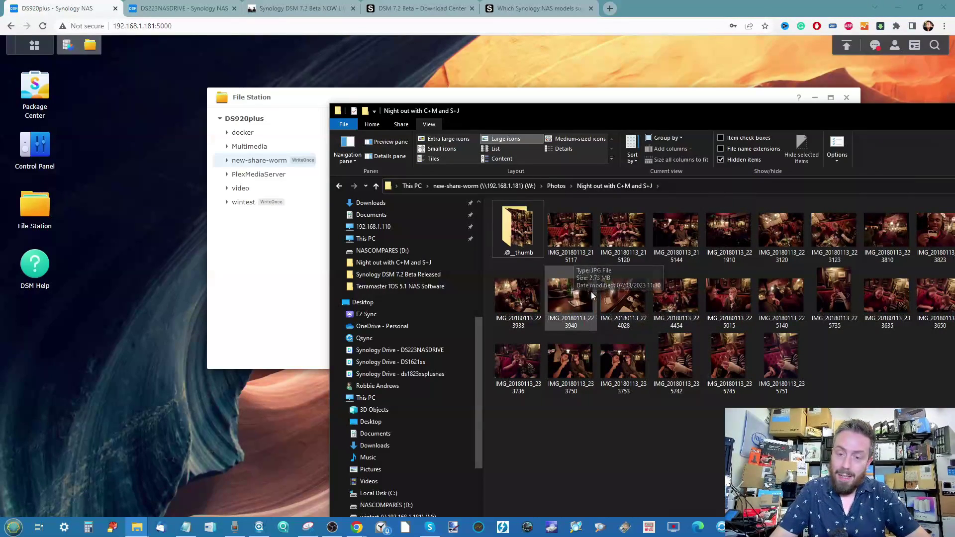
Try to delete the last row of six photos, IMG_20180113_233736 through IMG_20180113_235751, and refresh the folder.
{"action": "left_click_drag", "start_coordinate": [851, 365], "coordinate": [520, 372]}
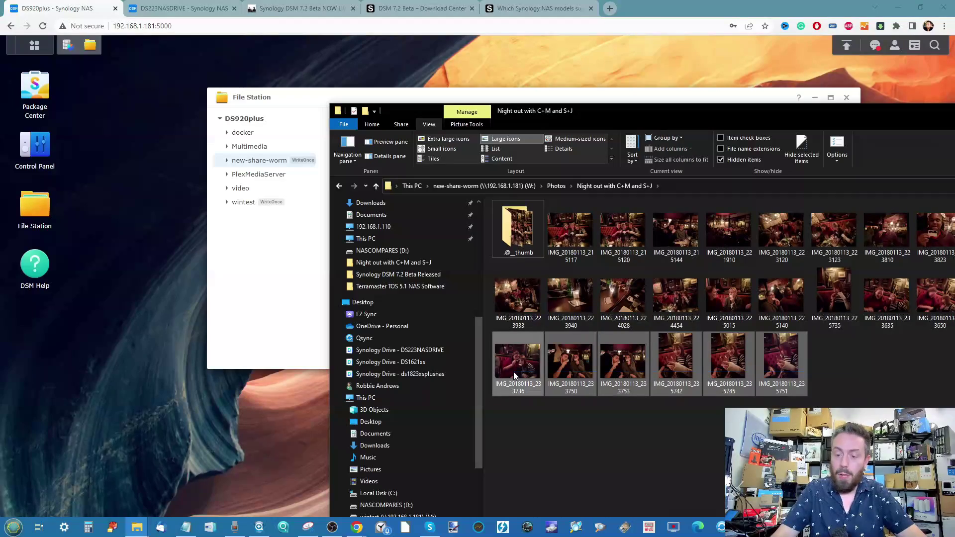
{"action": "key", "text": "Delete"}
{"action": "left_click", "coordinate": [508, 269]}
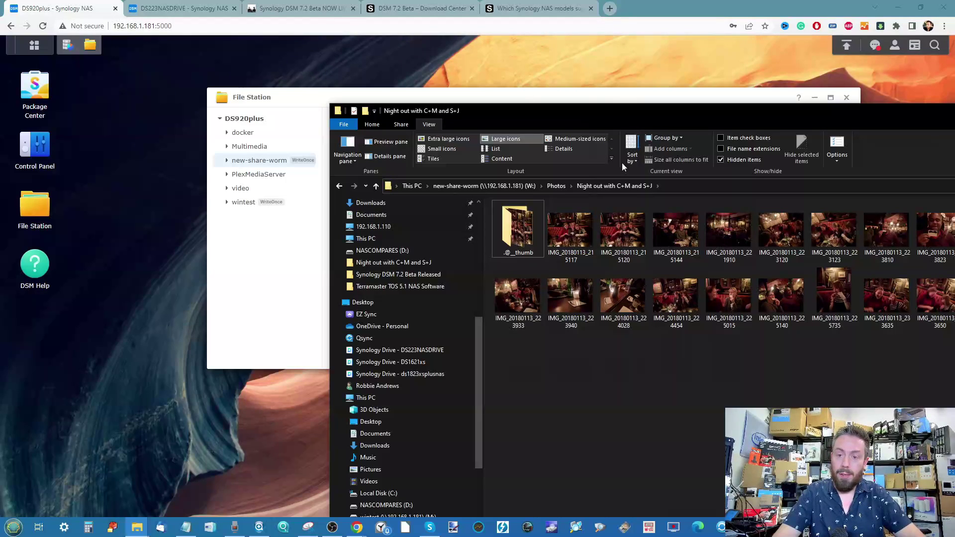
{"action": "left_click", "coordinate": [615, 187]}
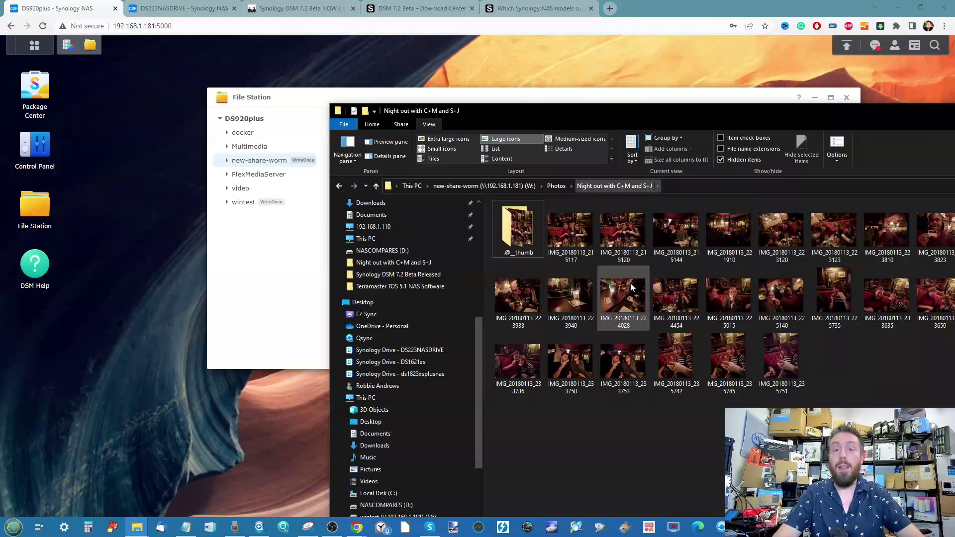
In File Station, open the Night out with C+M and S+J folder inside Photos and enlarge the window to view its files.
{"action": "left_click", "coordinate": [277, 184]}
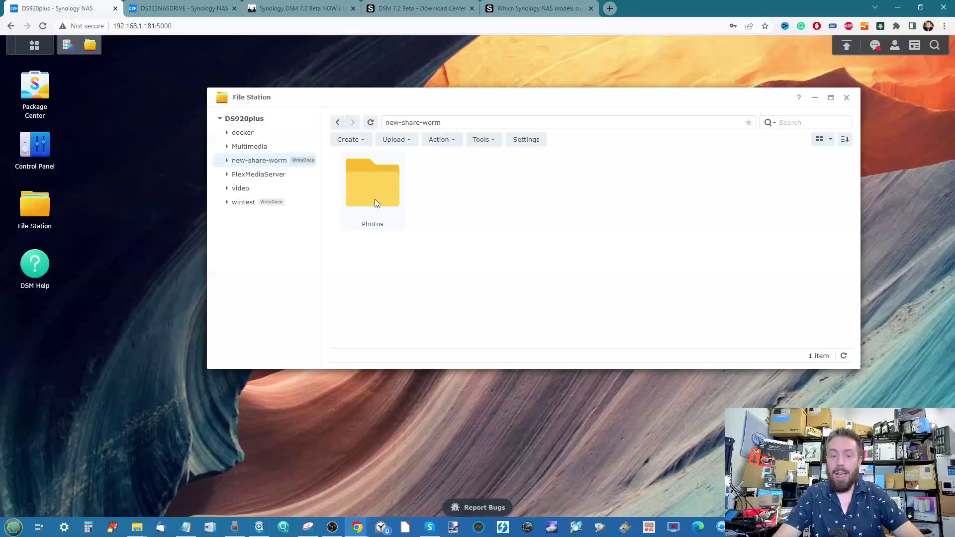
{"action": "double_click", "coordinate": [375, 178]}
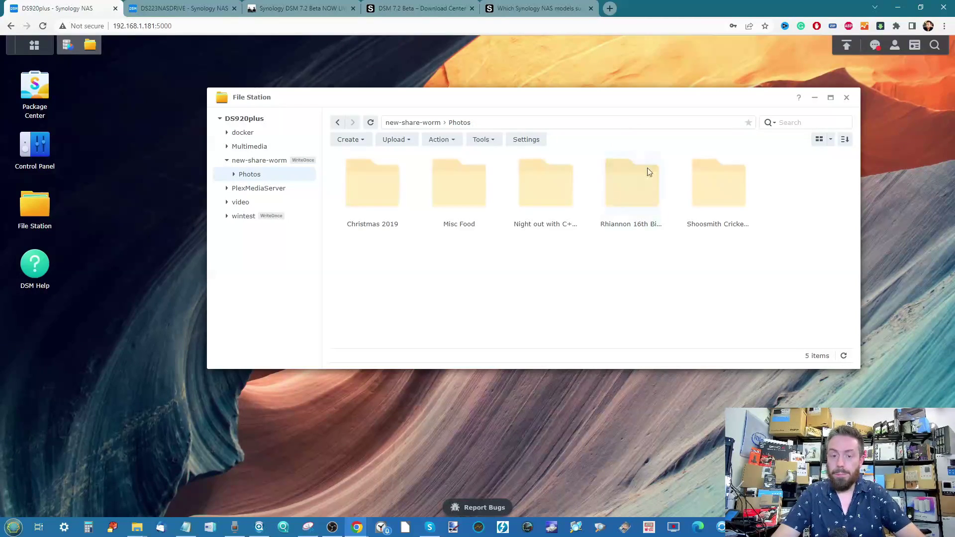
{"action": "double_click", "coordinate": [542, 183]}
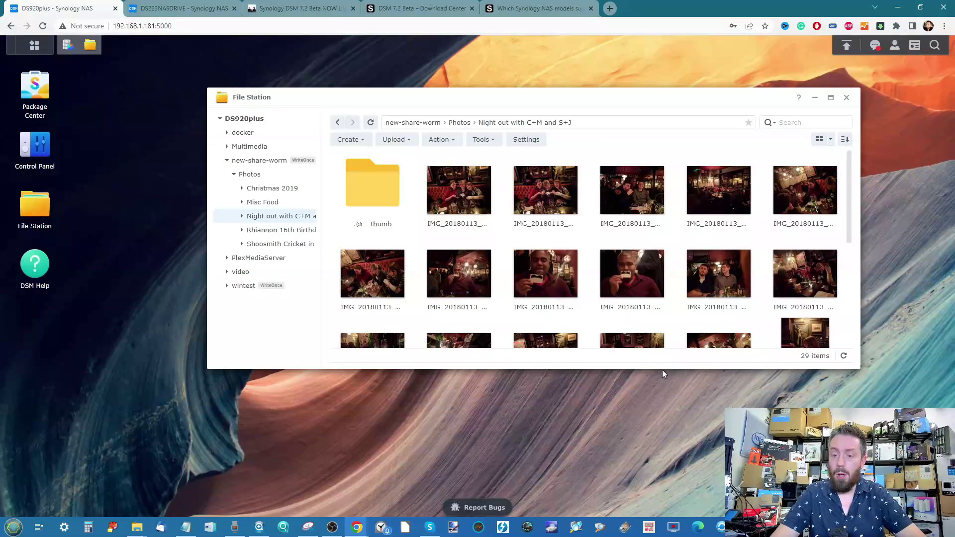
{"action": "left_click_drag", "start_coordinate": [662, 369], "coordinate": [660, 470]}
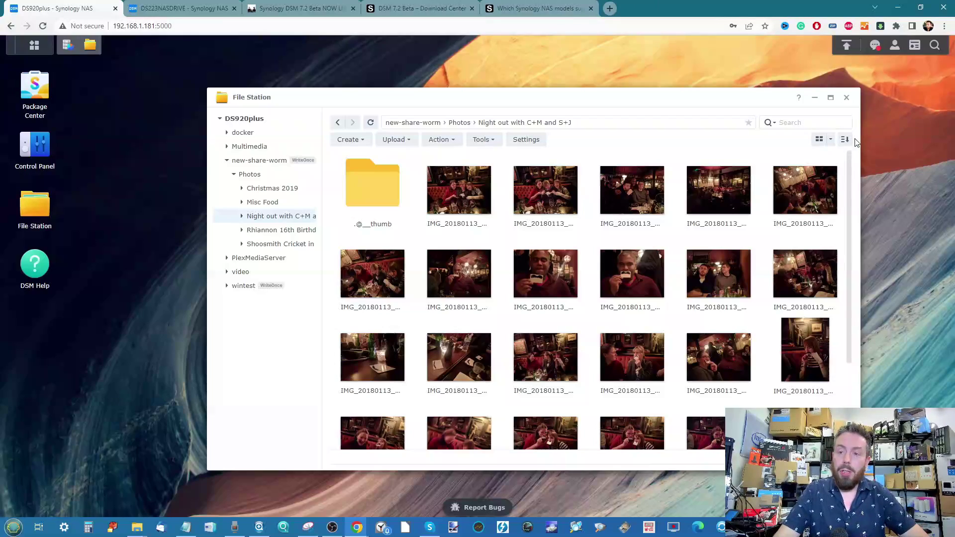
Close and reopen File Station, look over the shared folder list in Control Panel, and close Control Panel.
{"action": "left_click", "coordinate": [846, 98]}
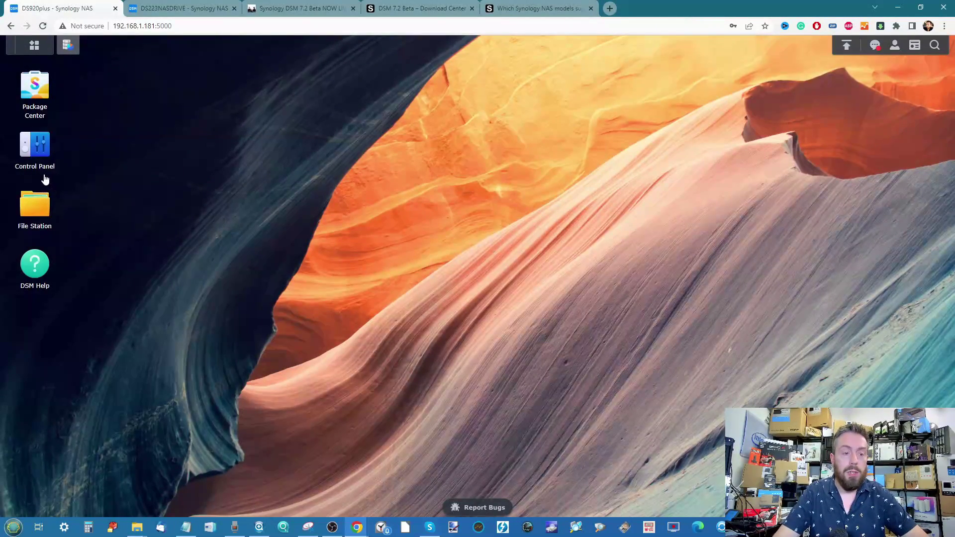
{"action": "left_click", "coordinate": [42, 220]}
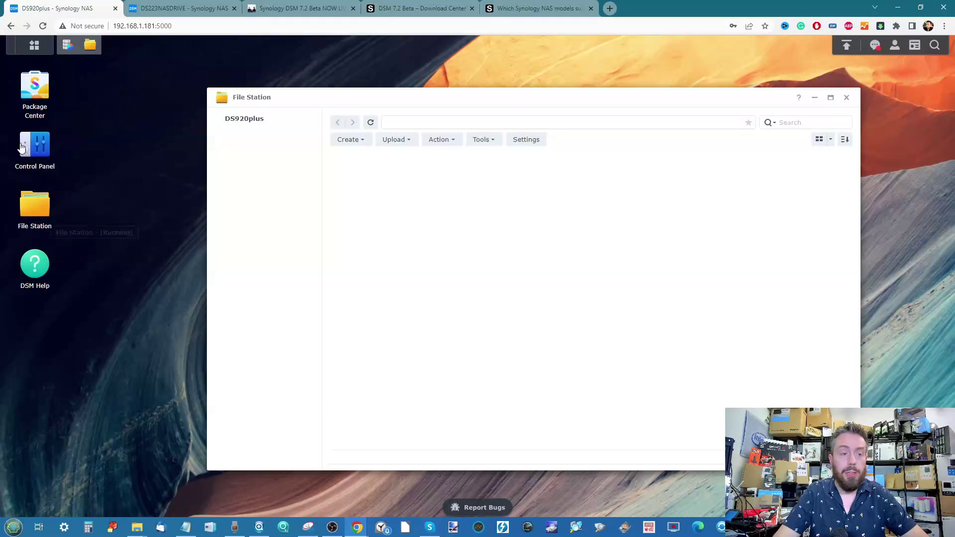
{"action": "left_click", "coordinate": [31, 149]}
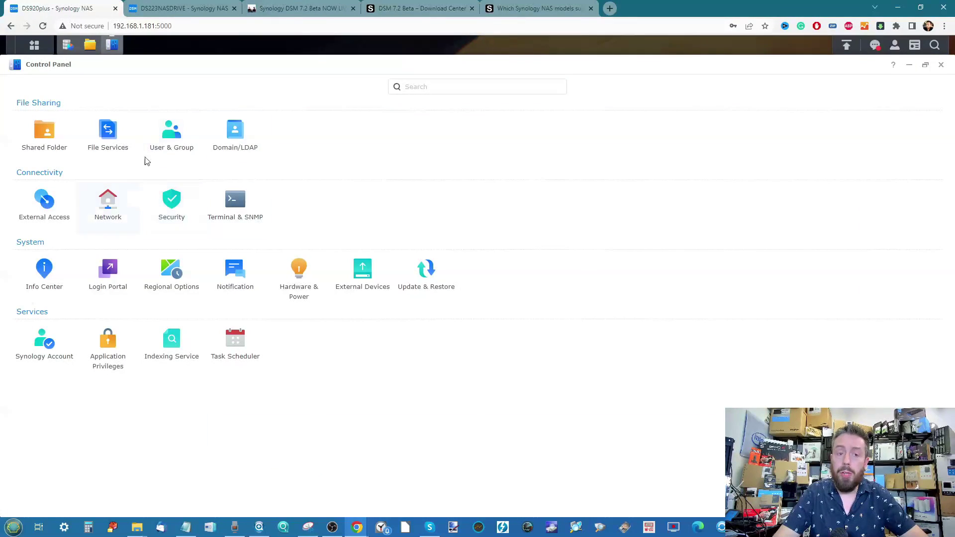
{"action": "left_click", "coordinate": [54, 155]}
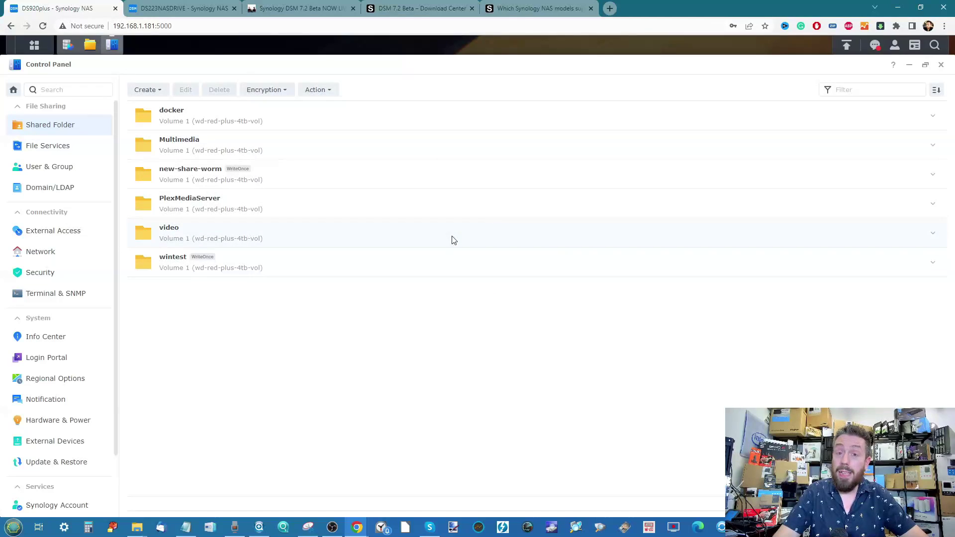
{"action": "left_click", "coordinate": [941, 66]}
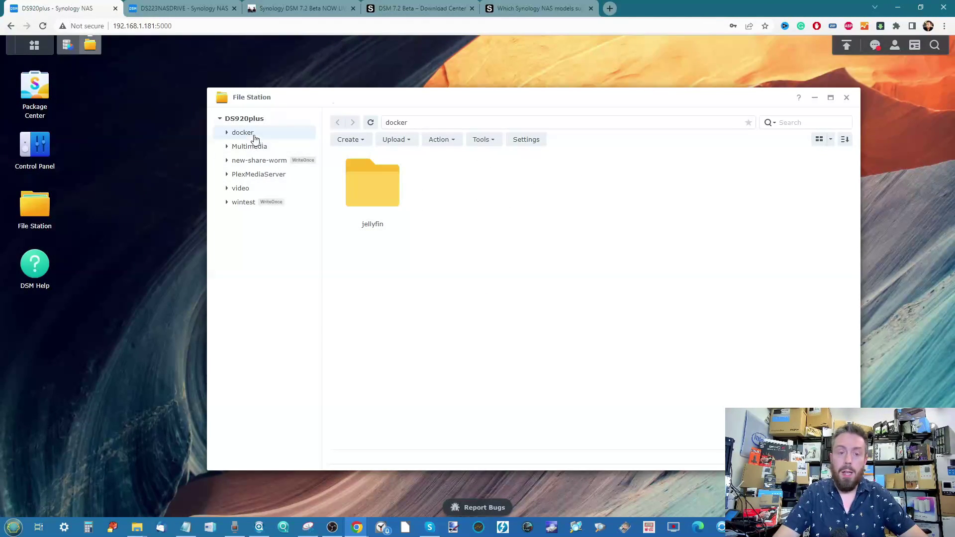
Start creating a new shared folder from File Station, named YOUTUBESHARE and located on Volume 2: Btrfs, Encrypted.
{"action": "left_click", "coordinate": [361, 140]}
{"action": "left_click", "coordinate": [375, 172]}
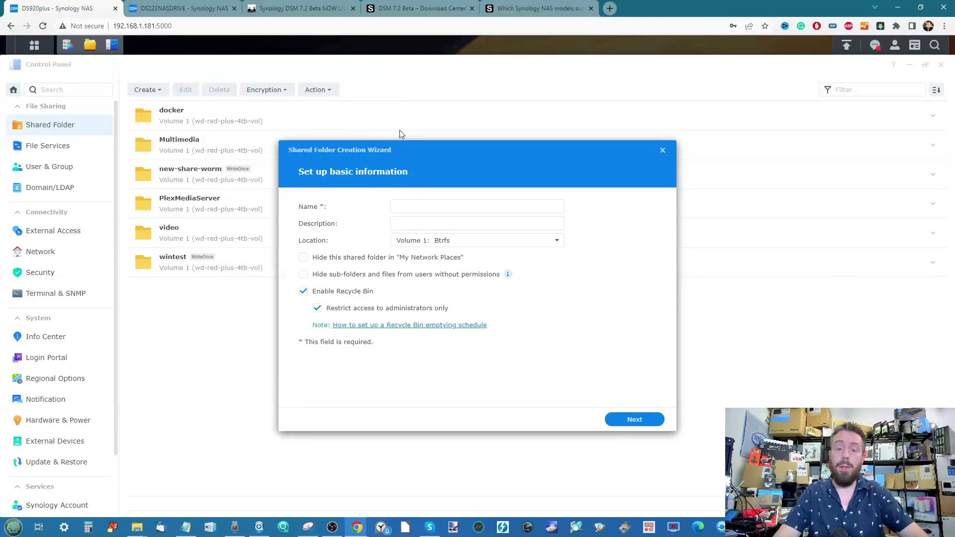
{"action": "left_click", "coordinate": [407, 207]}
{"action": "type", "text": "YOUTUBESHARE"}
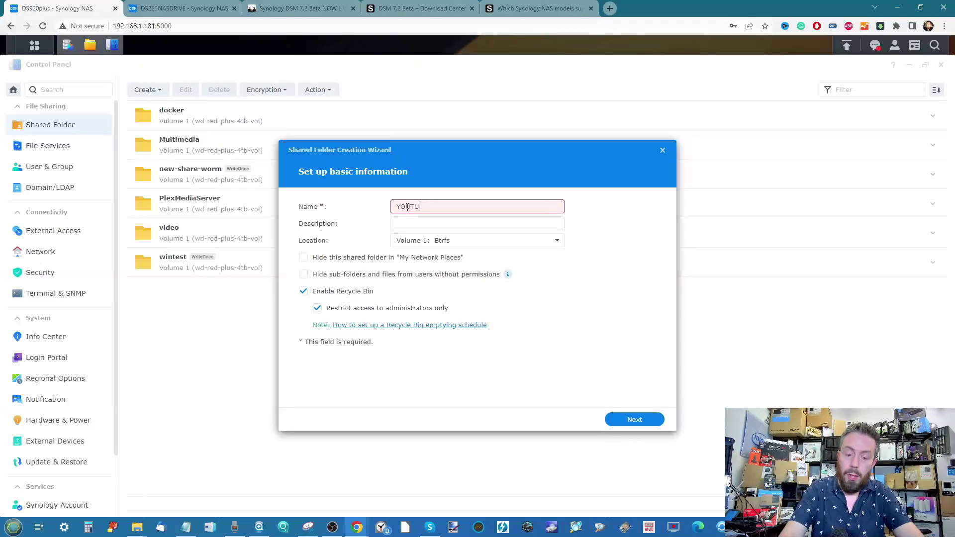
{"action": "left_click", "coordinate": [429, 242]}
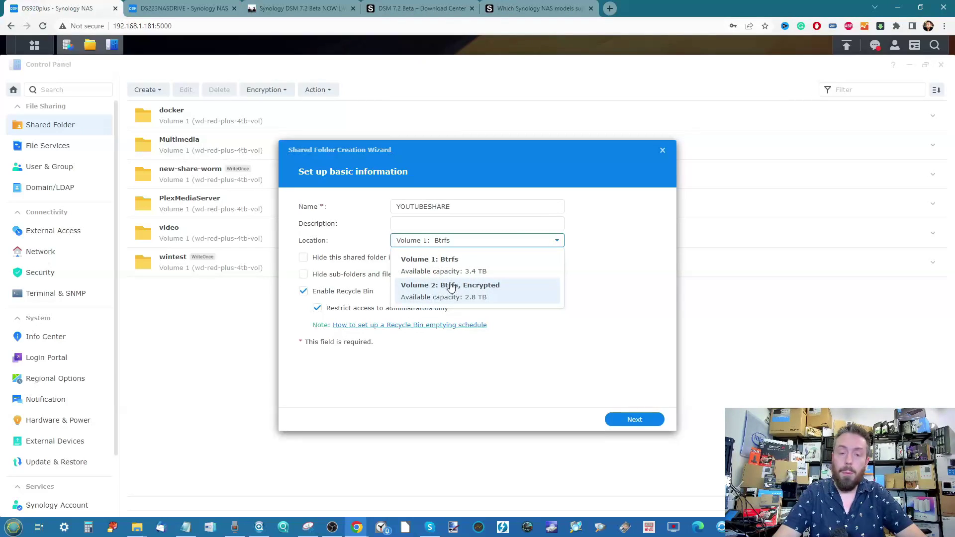
{"action": "left_click", "coordinate": [468, 295]}
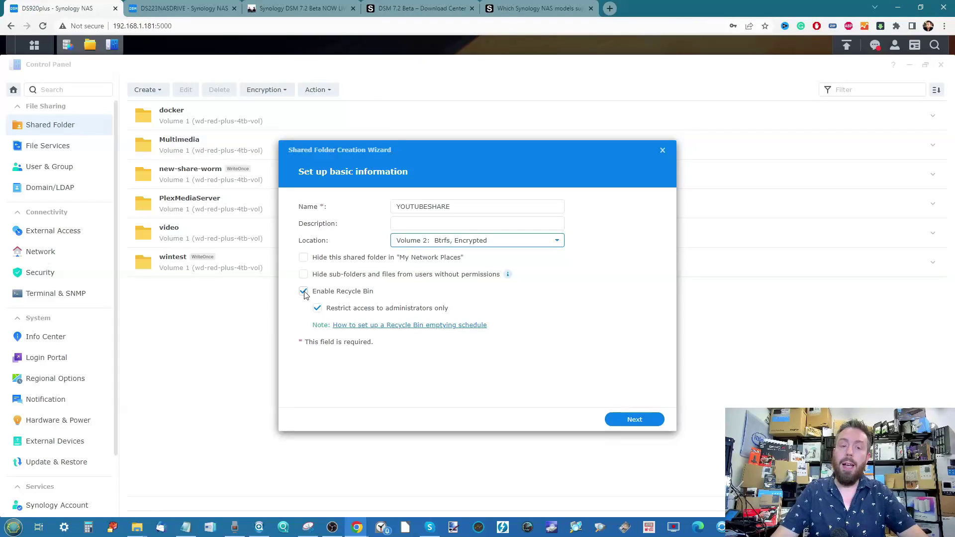
Keep the Recycle Bin enabled, continue to the additional security options, and choose to protect the new shared folder with WriteOnce.
{"action": "scroll", "coordinate": [292, 295], "scroll_direction": "up", "scroll_amount": 3}
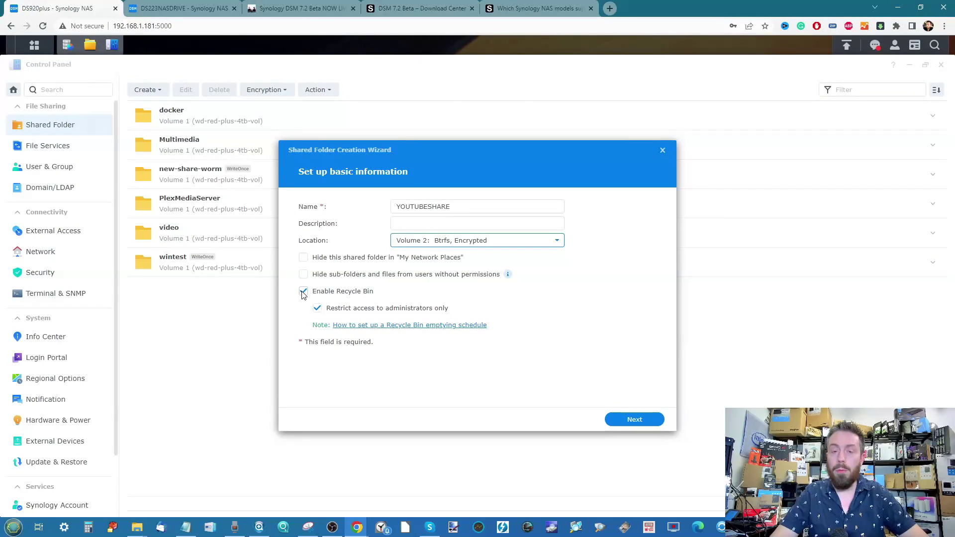
{"action": "left_click", "coordinate": [635, 422]}
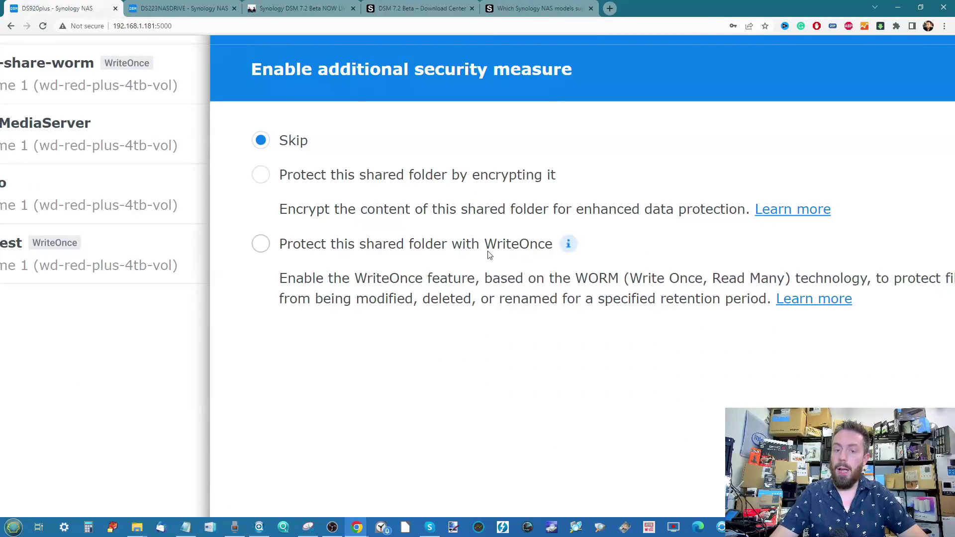
{"action": "left_click", "coordinate": [261, 244]}
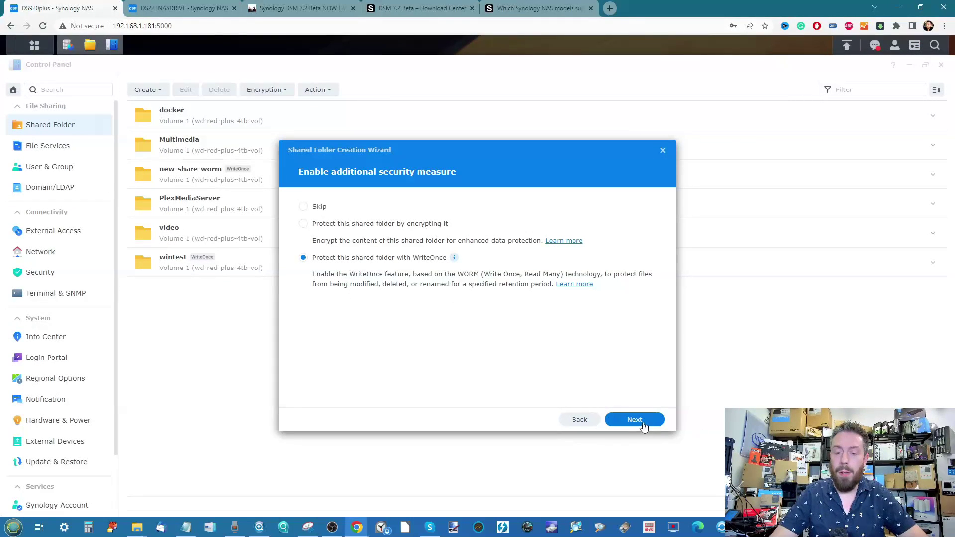
Continue with WriteOnce protection, accept that the Recycle Bin is disabled, and keep the folder in Enterprise mode.
{"action": "left_click", "coordinate": [638, 417]}
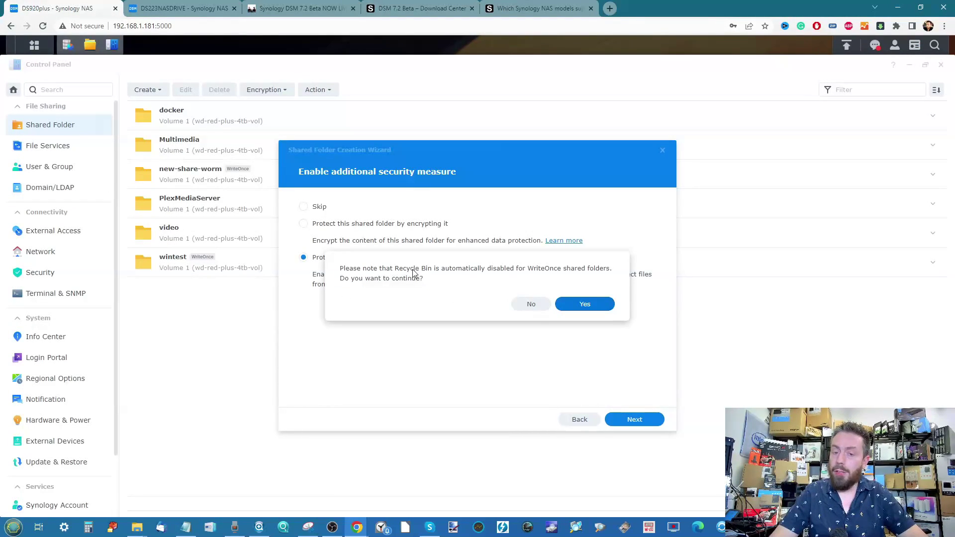
{"action": "left_click", "coordinate": [583, 306]}
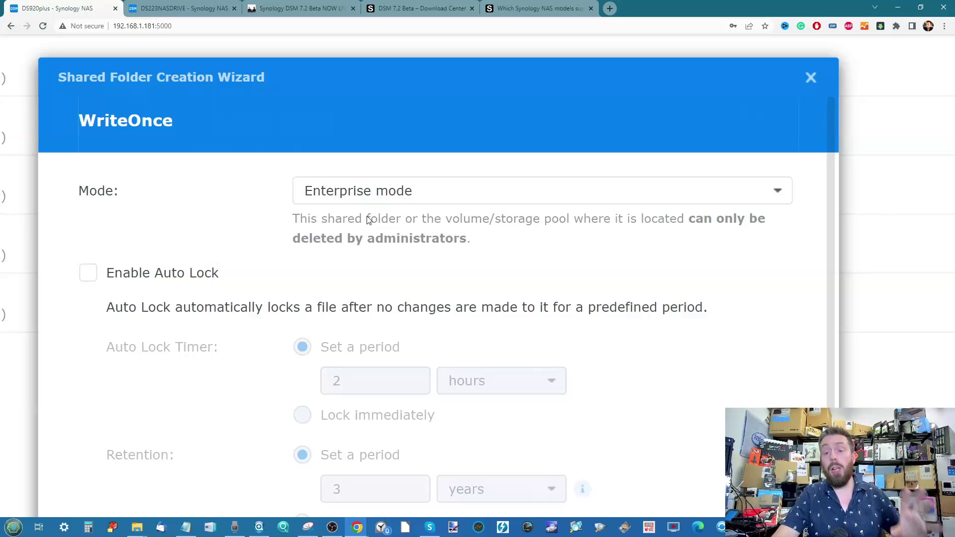
{"action": "left_click", "coordinate": [385, 199]}
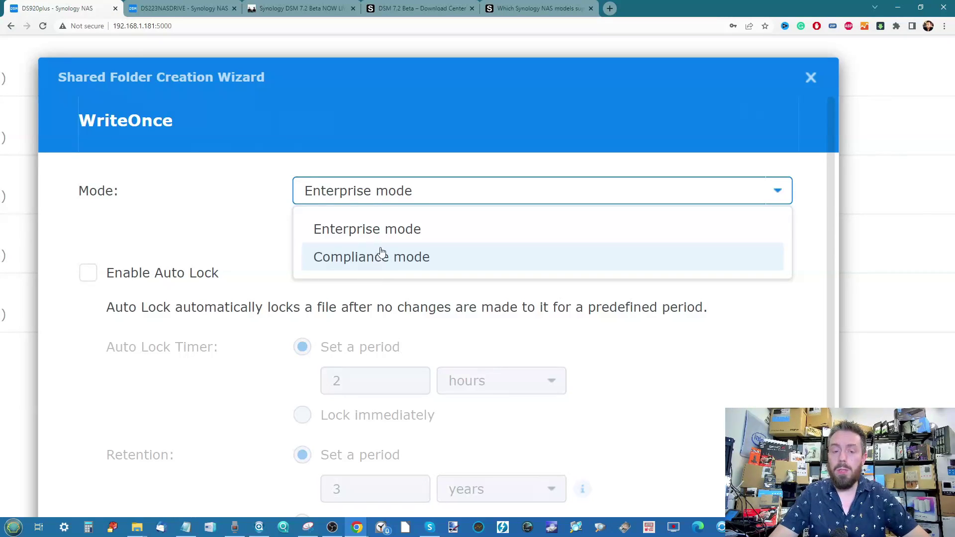
{"action": "left_click", "coordinate": [395, 231]}
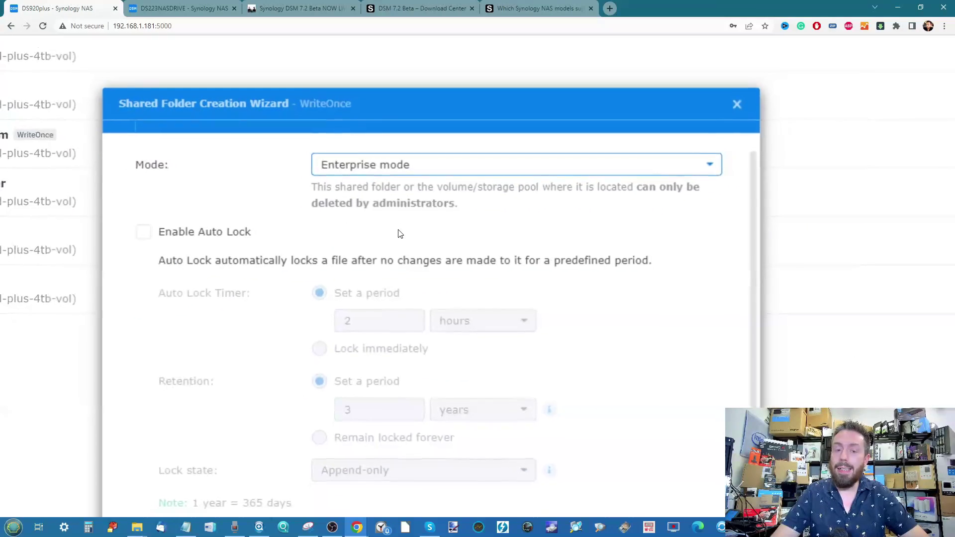
Enable Auto Lock for the new WriteOnce shared folder.
{"action": "scroll", "coordinate": [487, 256], "scroll_direction": "down", "scroll_amount": 3}
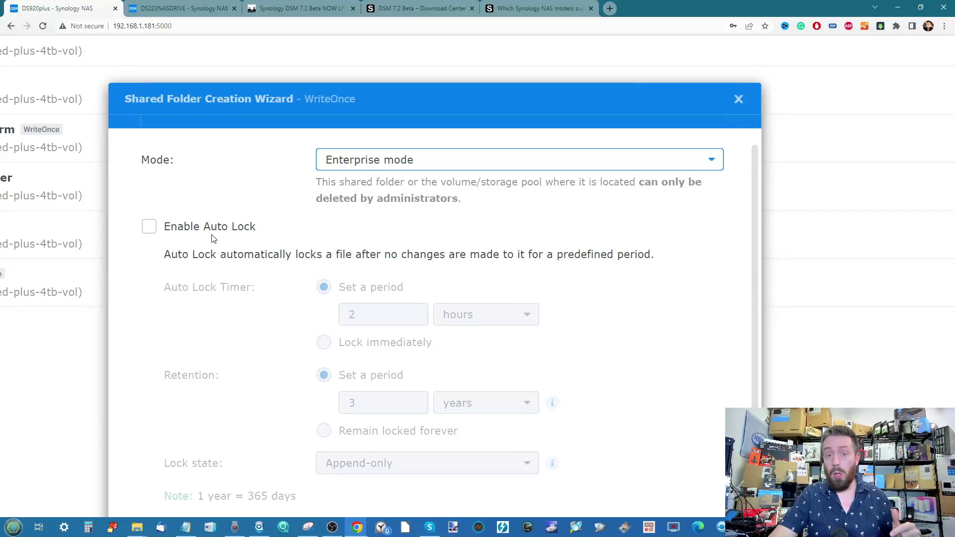
{"action": "scroll", "coordinate": [212, 239], "scroll_direction": "down", "scroll_amount": 3}
{"action": "scroll", "coordinate": [211, 239], "scroll_direction": "up", "scroll_amount": 4}
{"action": "left_click", "coordinate": [149, 295]}
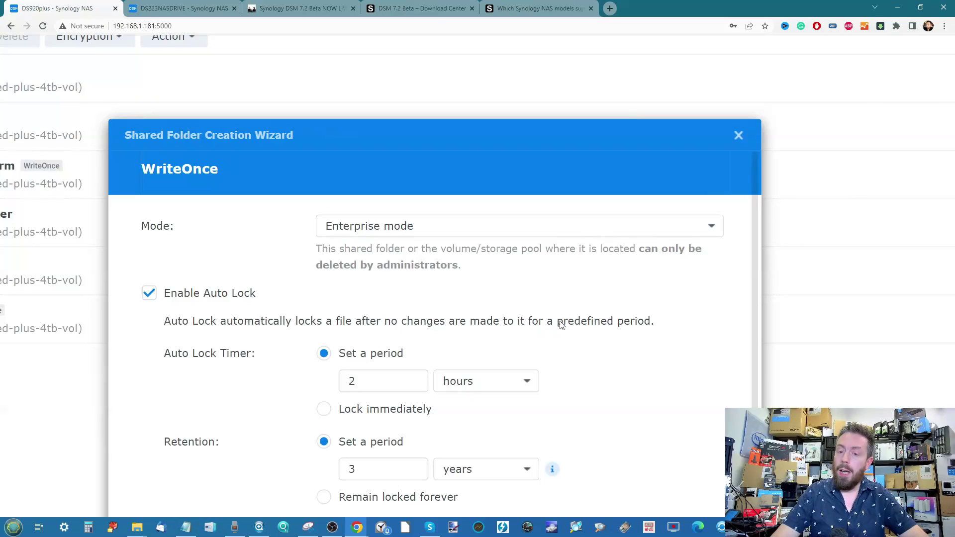
{"action": "scroll", "coordinate": [349, 313], "scroll_direction": "down", "scroll_amount": 3}
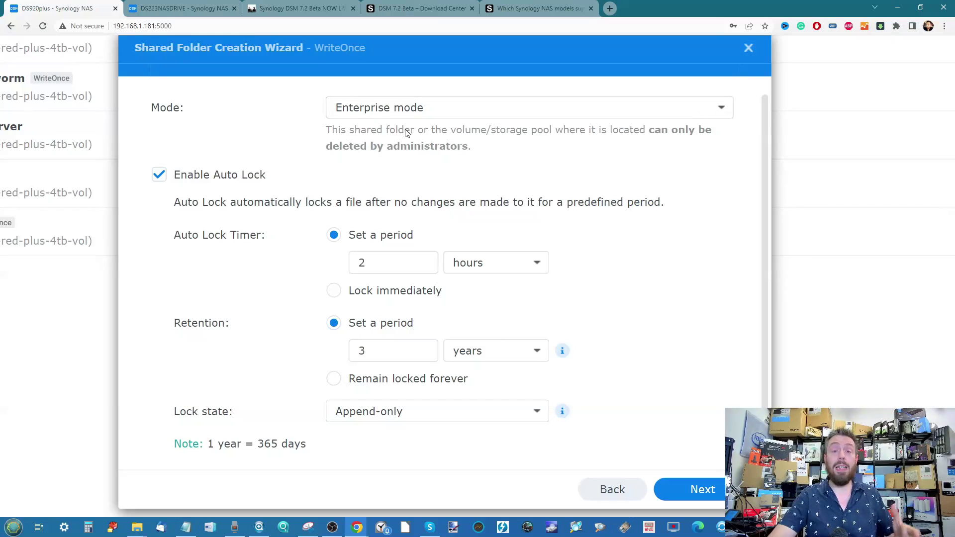
Review the WriteOnce mode and lock state options and their explanations, leaving Enterprise mode and Append-only selected.
{"action": "left_click", "coordinate": [385, 116]}
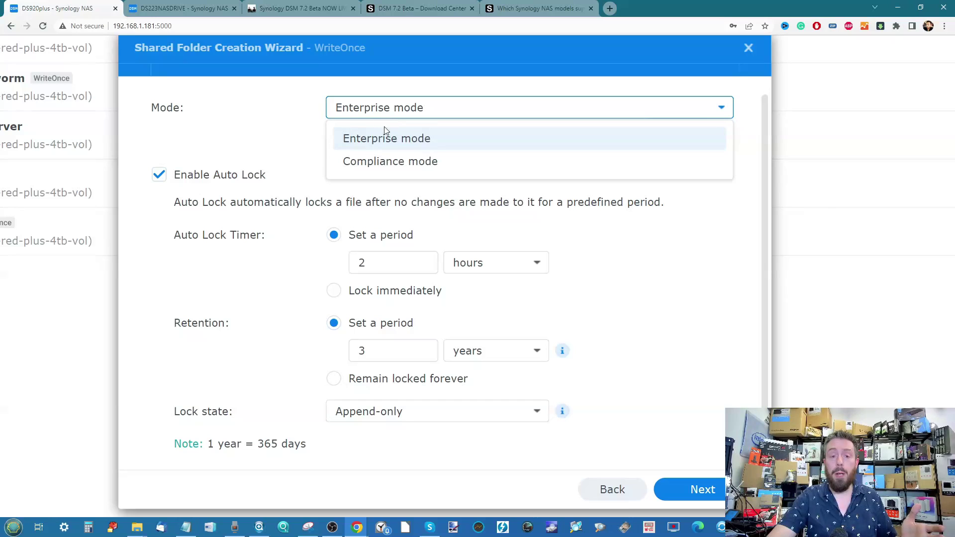
{"action": "left_click", "coordinate": [261, 123]}
{"action": "scroll", "coordinate": [411, 215], "scroll_direction": "down", "scroll_amount": 2}
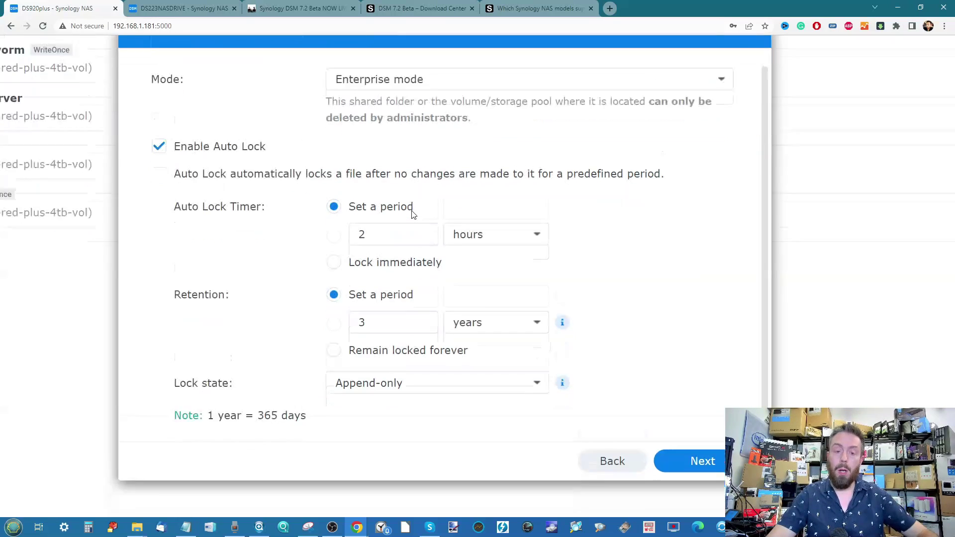
{"action": "left_click", "coordinate": [437, 334]}
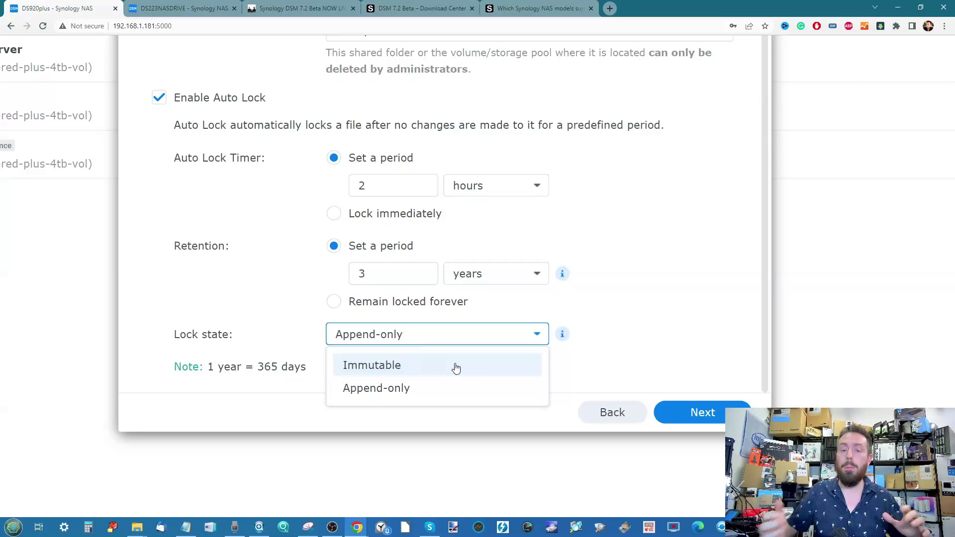
{"action": "left_click", "coordinate": [407, 388]}
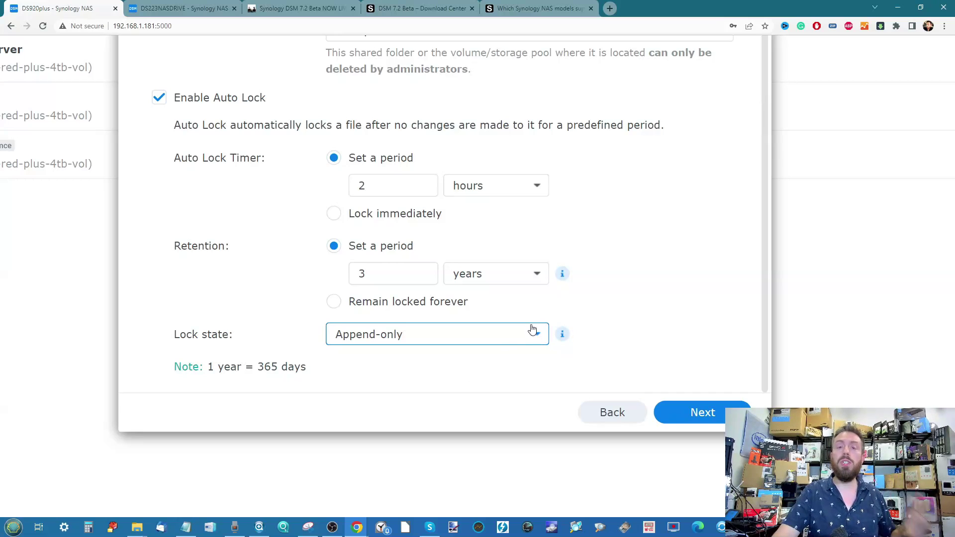
{"action": "mouse_move", "coordinate": [564, 332]}
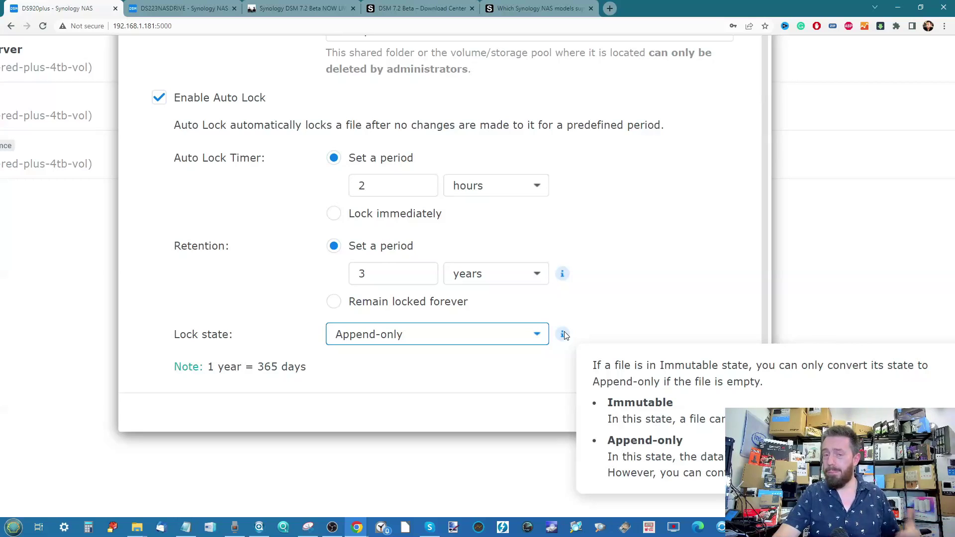
{"action": "left_click", "coordinate": [564, 277]}
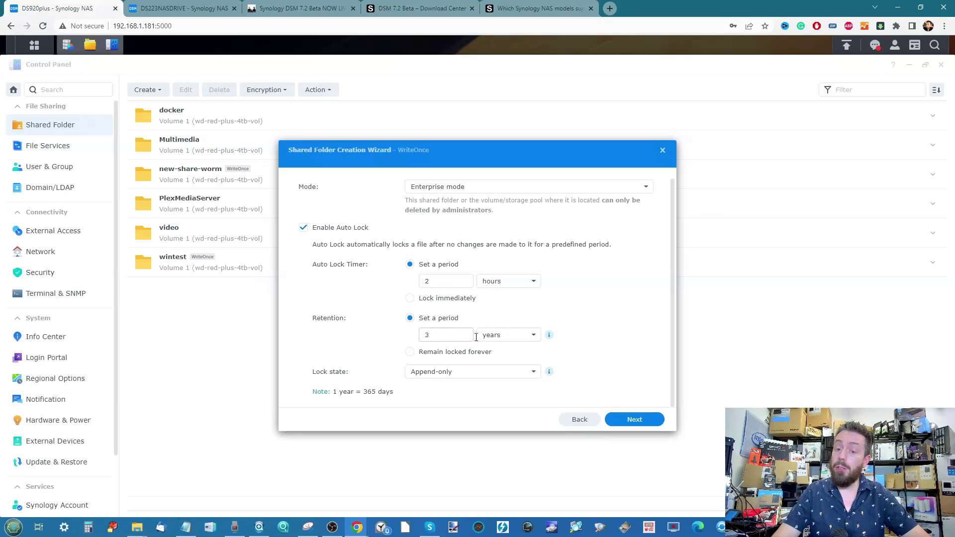
Set the Auto Lock retention period to 7 days.
{"action": "left_click", "coordinate": [492, 335]}
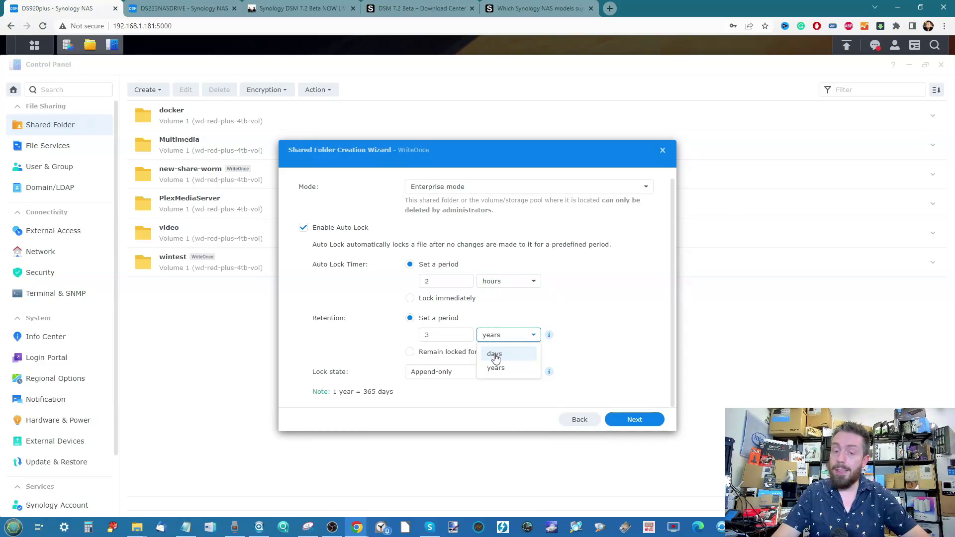
{"action": "left_click", "coordinate": [496, 355]}
{"action": "double_click", "coordinate": [427, 334]}
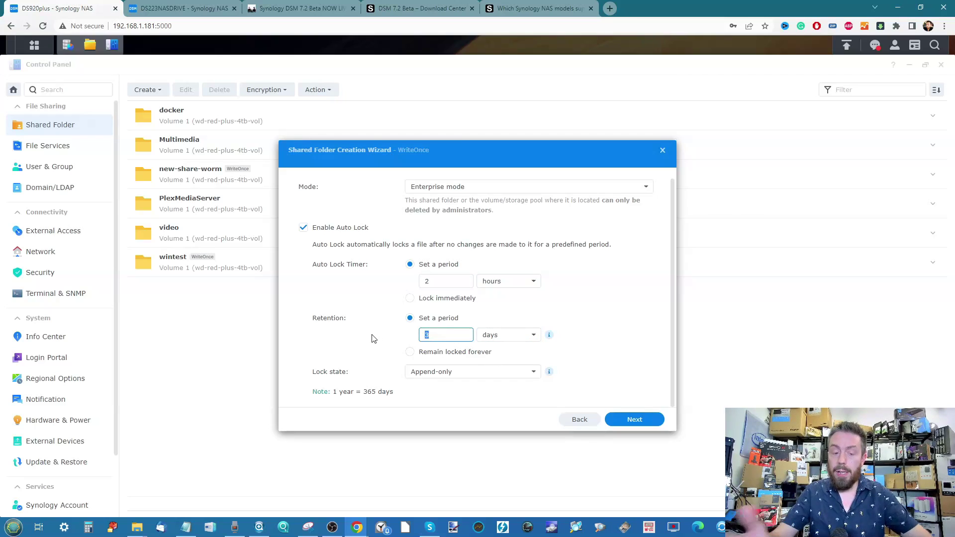
{"action": "type", "text": "7"}
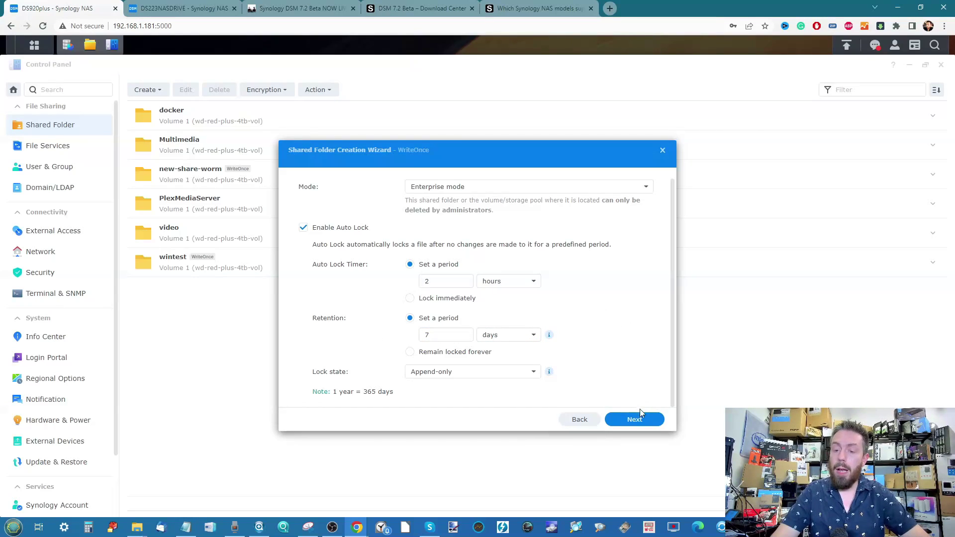
Leave data checksum and the folder quota disabled, and confirm the settings to create the YOUTUBESHARE folder.
{"action": "left_click", "coordinate": [635, 420]}
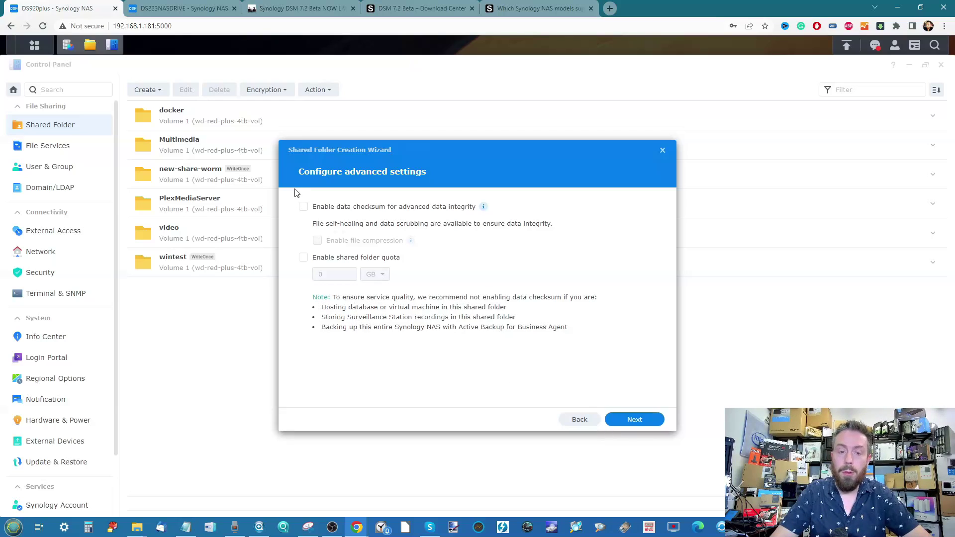
{"action": "left_click", "coordinate": [646, 423]}
{"action": "left_click", "coordinate": [646, 422]}
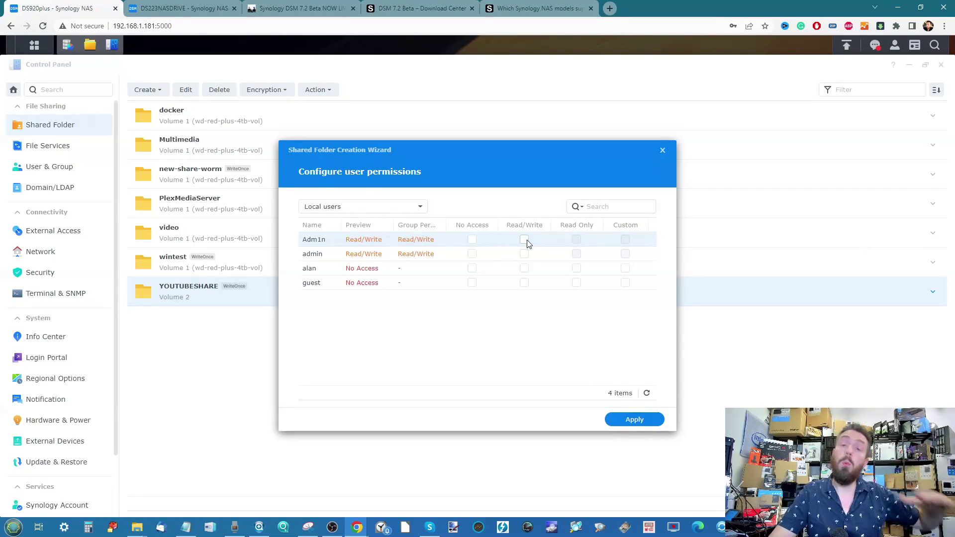
Give every local user Read/Write permission on YOUTUBESHARE and apply the permissions.
{"action": "left_click", "coordinate": [524, 283]}
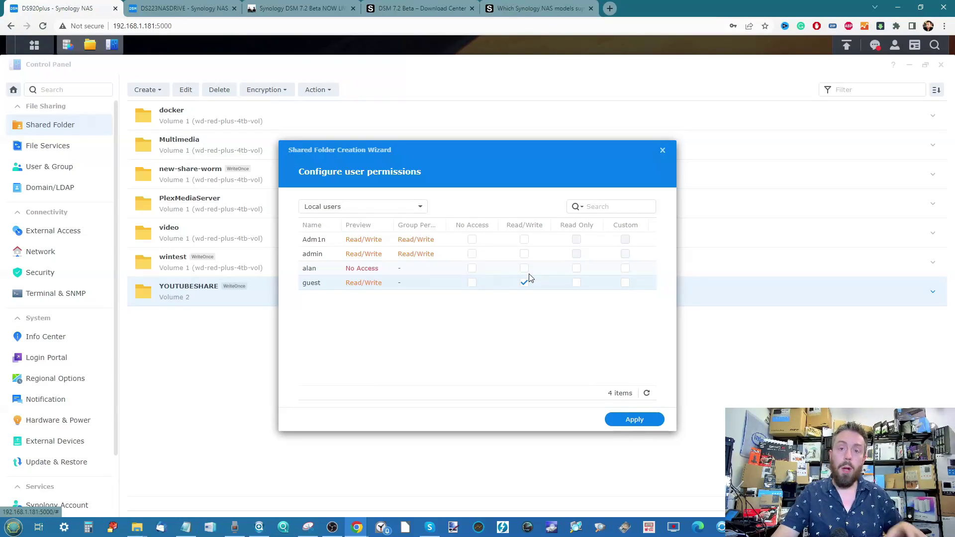
{"action": "left_click", "coordinate": [525, 239]}
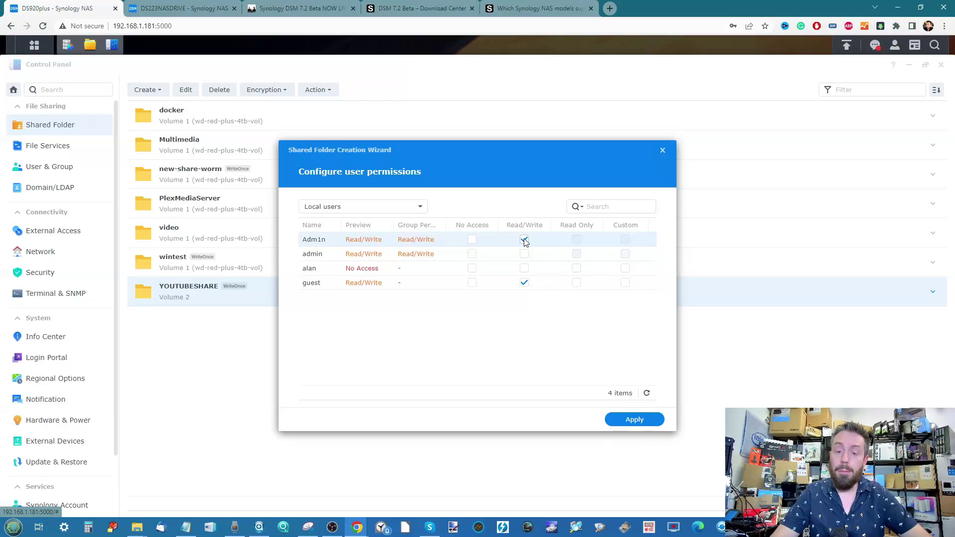
{"action": "left_click", "coordinate": [524, 268]}
{"action": "left_click", "coordinate": [524, 254]}
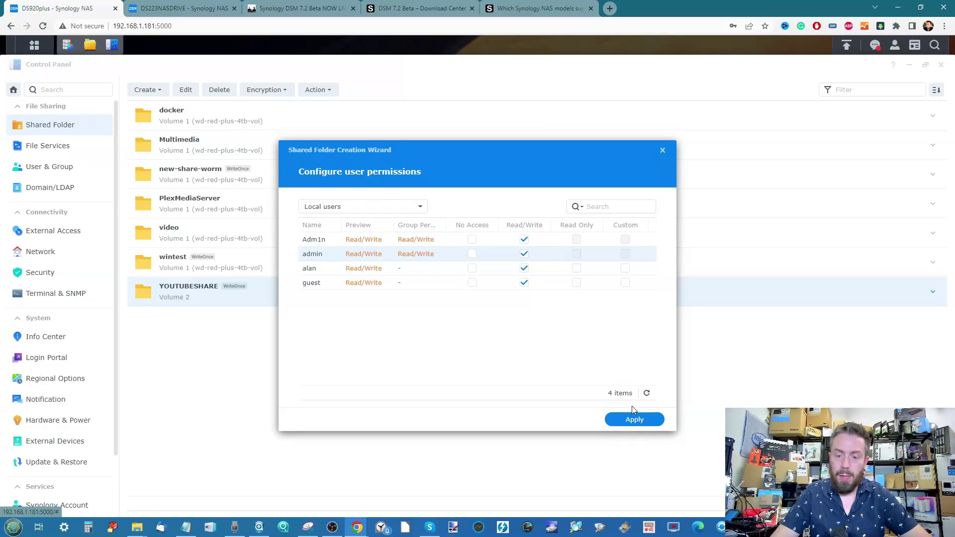
{"action": "left_click", "coordinate": [634, 420]}
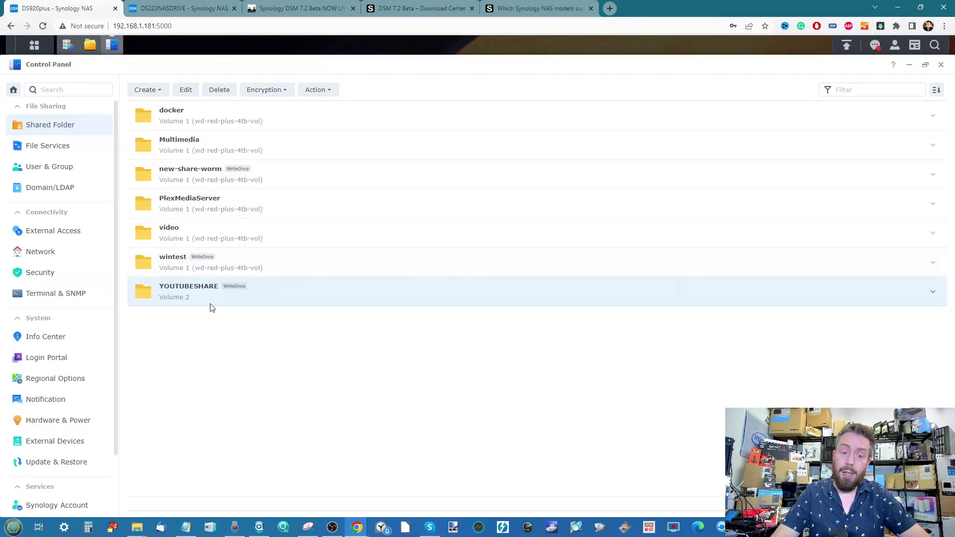
Start creating another shared folder named NODELETE on Volume 1 with the Recycle Bin disabled.
{"action": "left_click", "coordinate": [156, 93]}
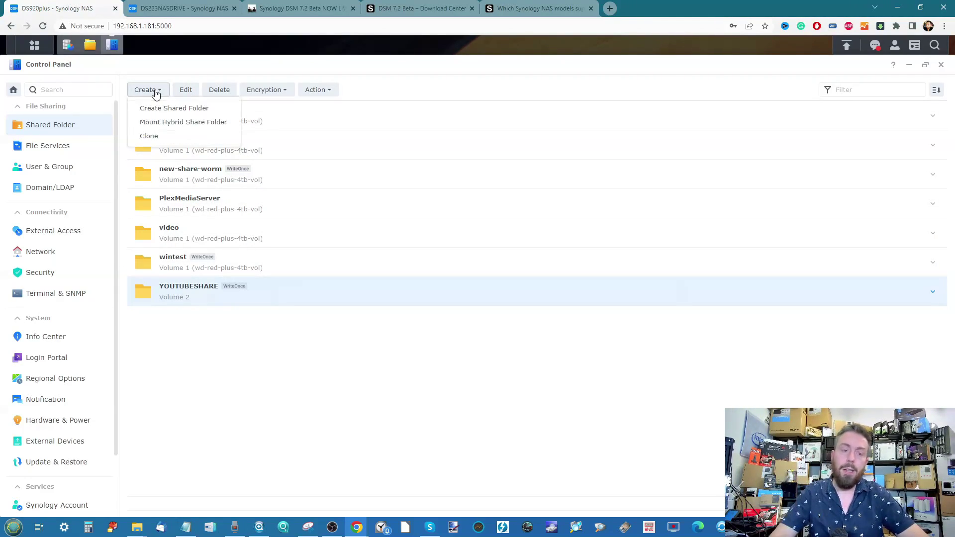
{"action": "left_click", "coordinate": [195, 108]}
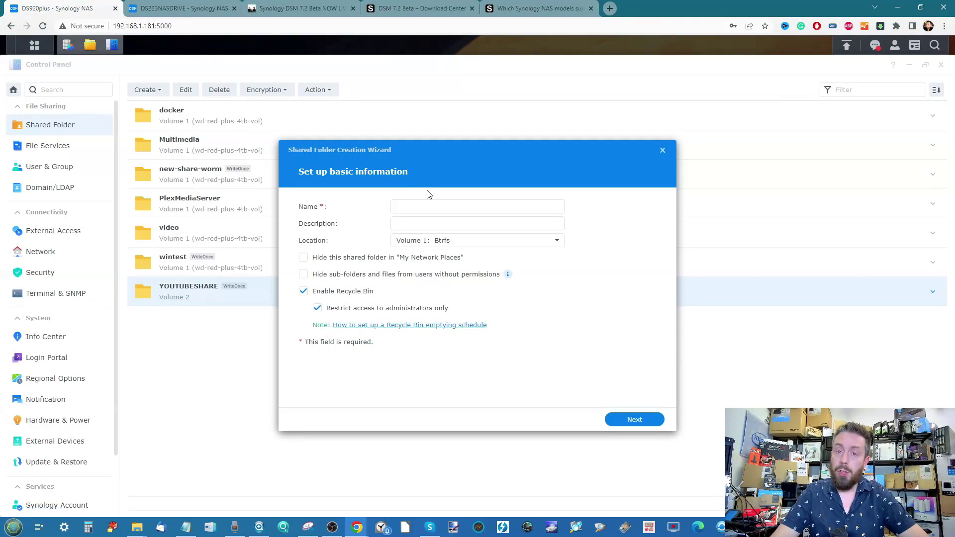
{"action": "left_click", "coordinate": [410, 203]}
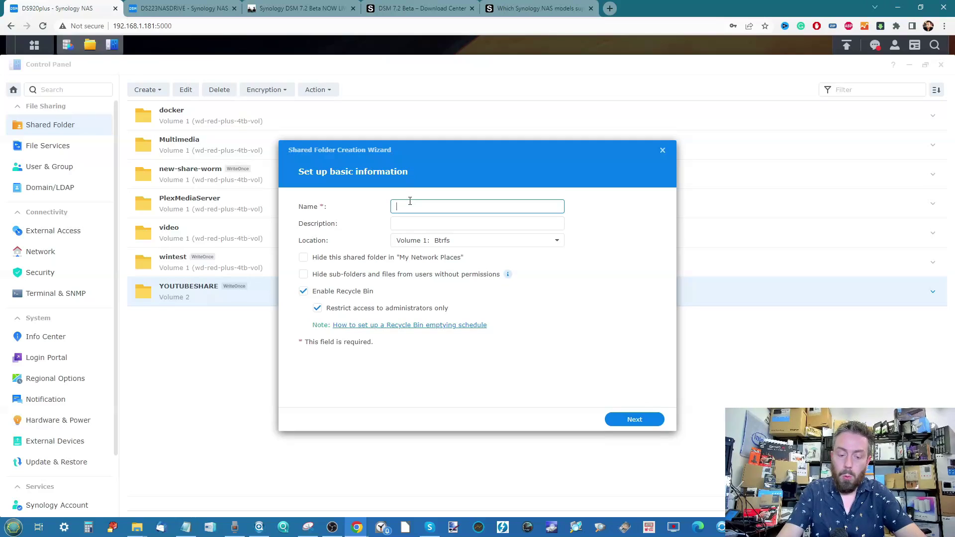
{"action": "type", "text": "NODELETE"}
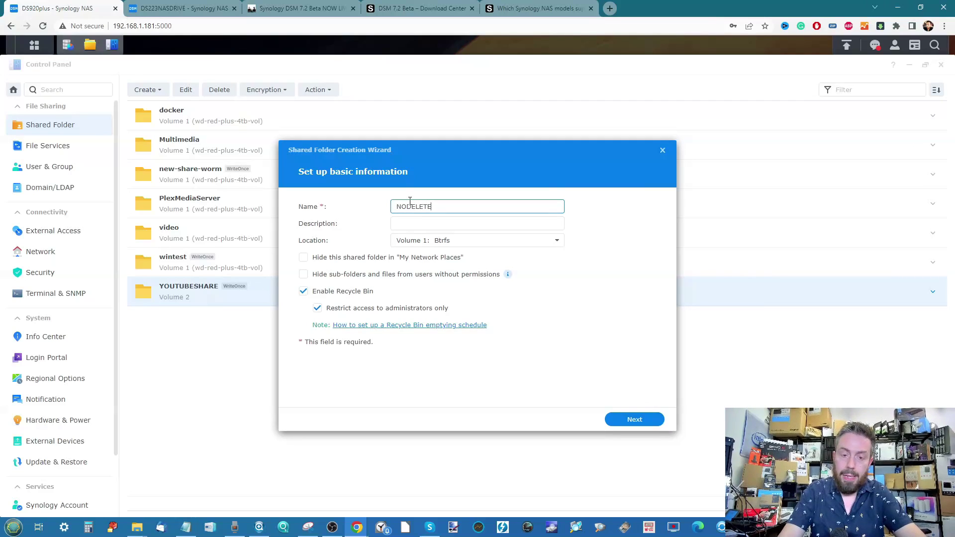
{"action": "left_click", "coordinate": [349, 294]}
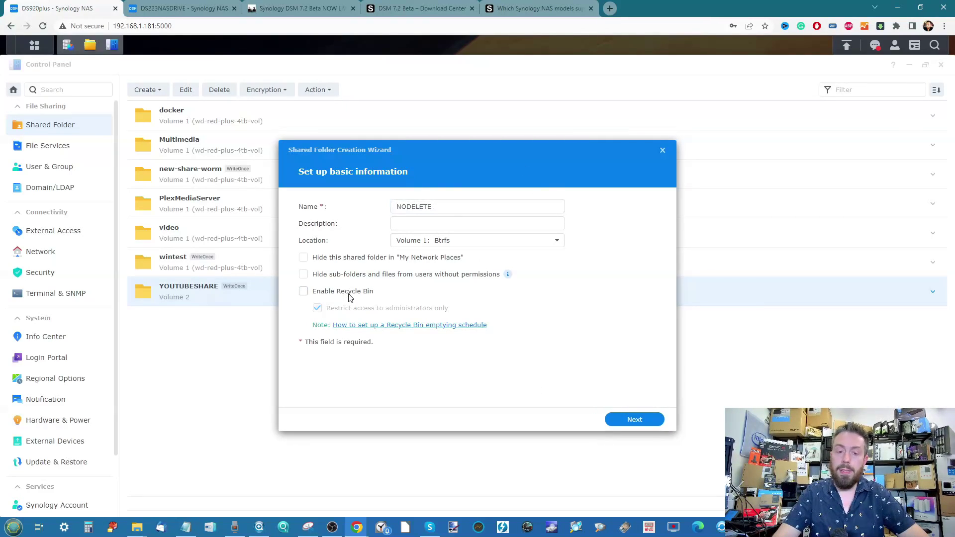
Protect the NODELETE folder with WriteOnce and set its mode to Compliance mode.
{"action": "left_click", "coordinate": [625, 419]}
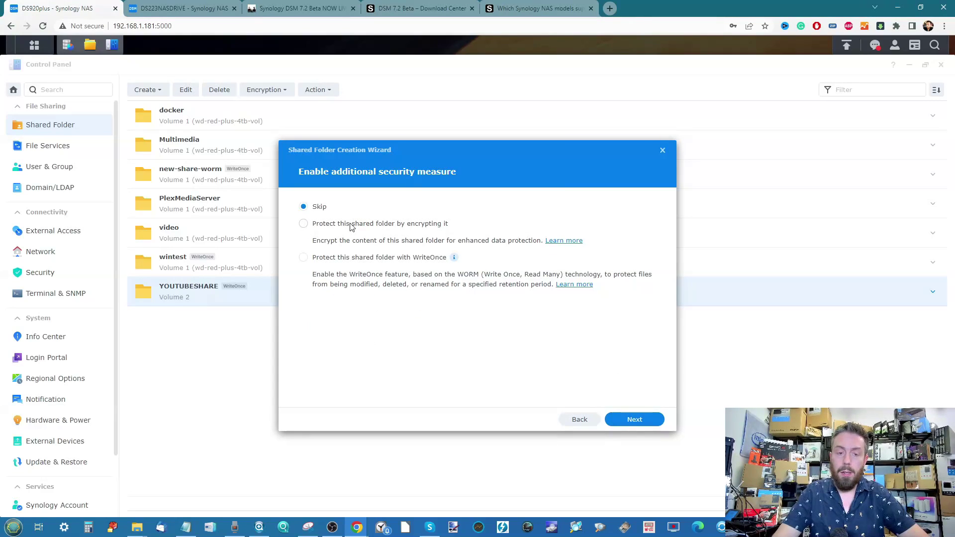
{"action": "left_click", "coordinate": [310, 257]}
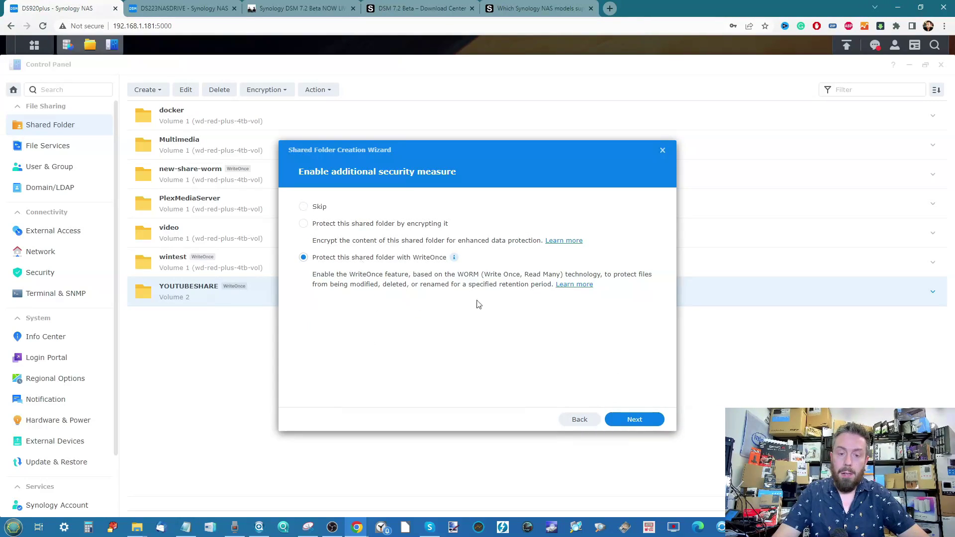
{"action": "left_click", "coordinate": [628, 422]}
{"action": "left_click", "coordinate": [459, 205]}
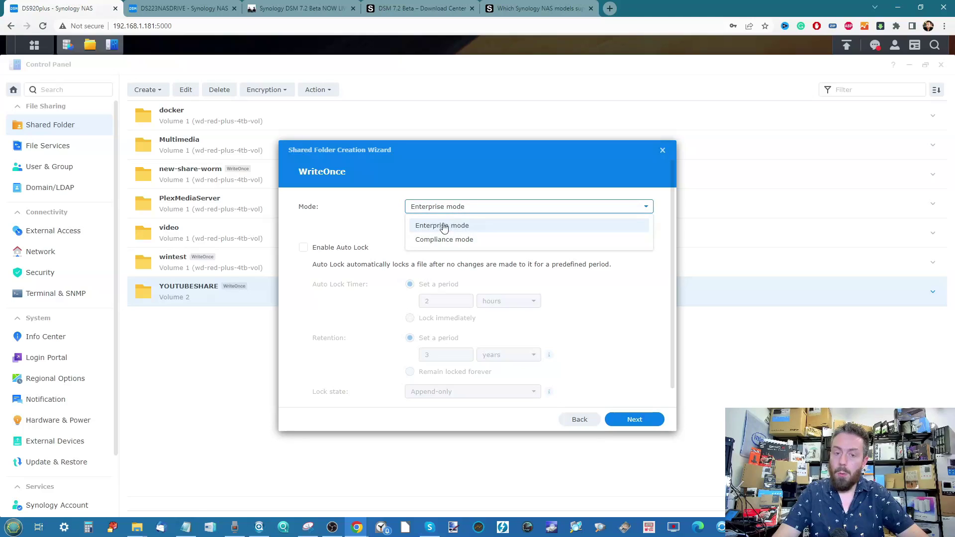
{"action": "left_click", "coordinate": [429, 240]}
{"action": "scroll", "coordinate": [431, 269], "scroll_direction": "down", "scroll_amount": 1}
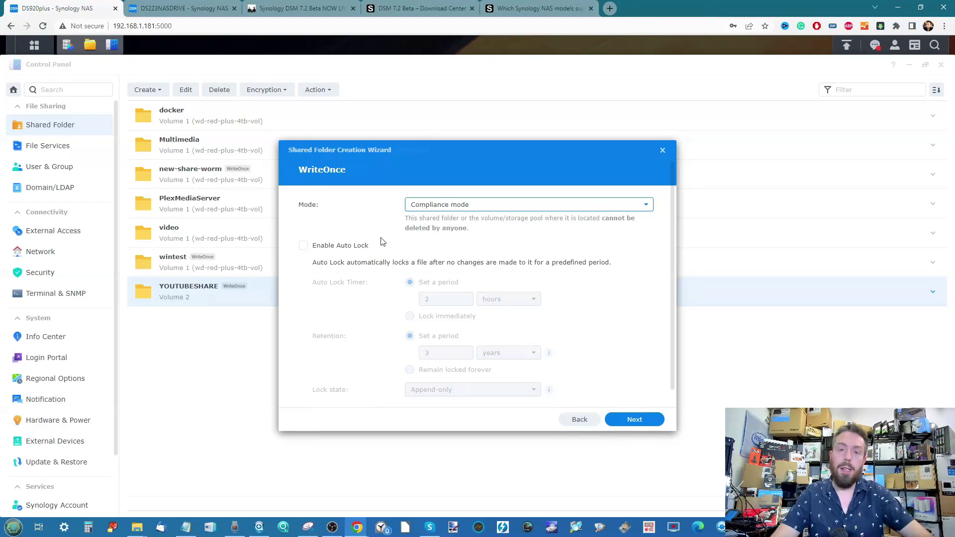
{"action": "scroll", "coordinate": [460, 301], "scroll_direction": "down", "scroll_amount": 1}
Keep the default advanced settings, submit the NODELETE folder settings and review the Compliance mode warning.
{"action": "left_click", "coordinate": [633, 419]}
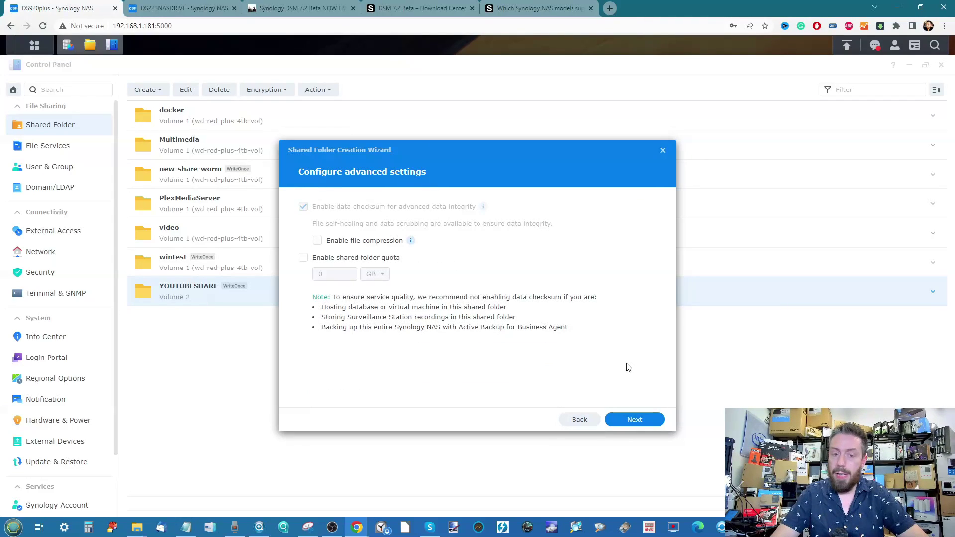
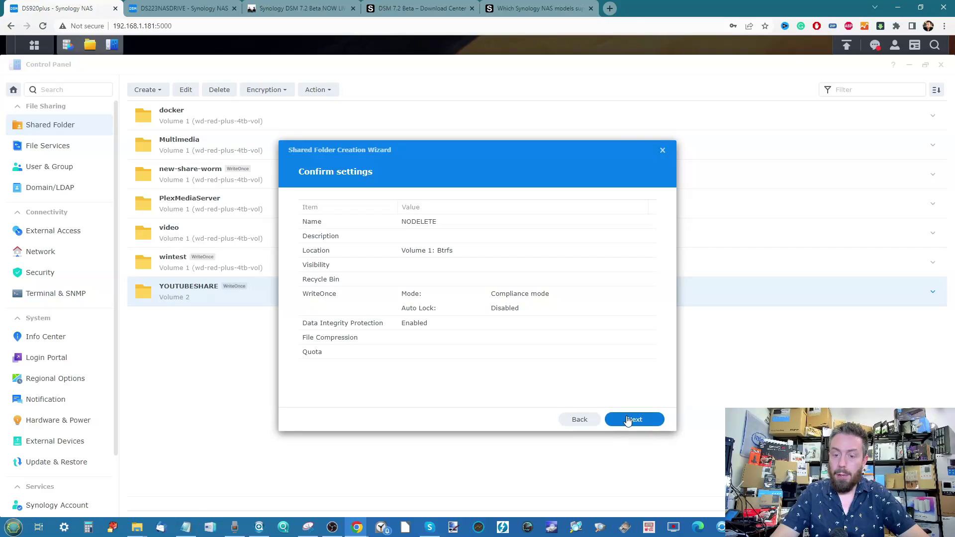
{"action": "left_click", "coordinate": [631, 420]}
{"action": "scroll", "coordinate": [498, 305], "scroll_direction": "up", "scroll_amount": 5}
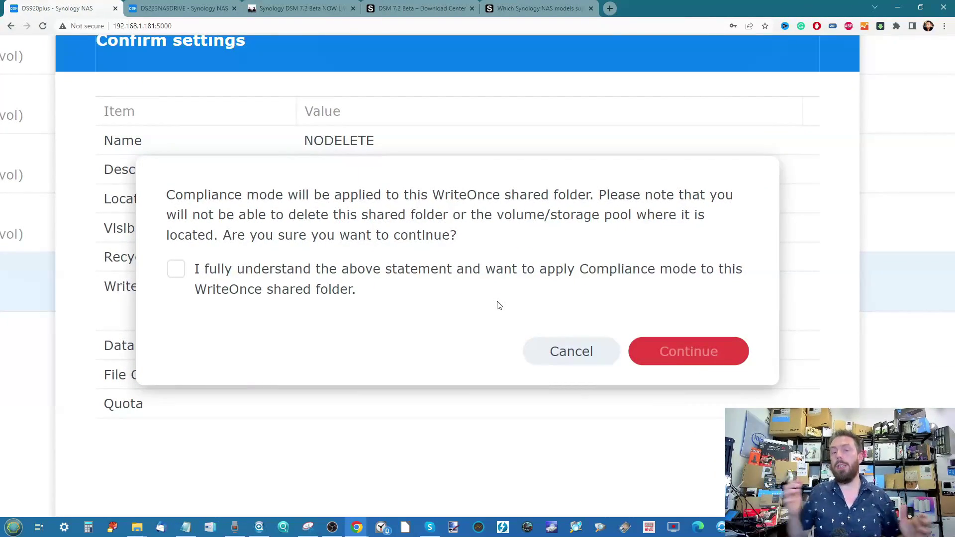
{"action": "scroll", "coordinate": [499, 305], "scroll_direction": "down", "scroll_amount": 2}
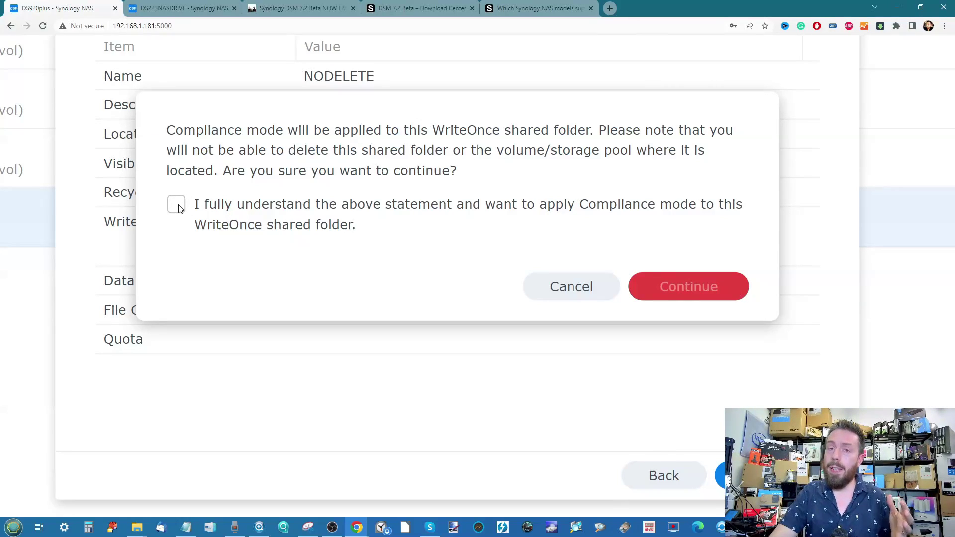
{"action": "key", "text": "ctrl+minus"}
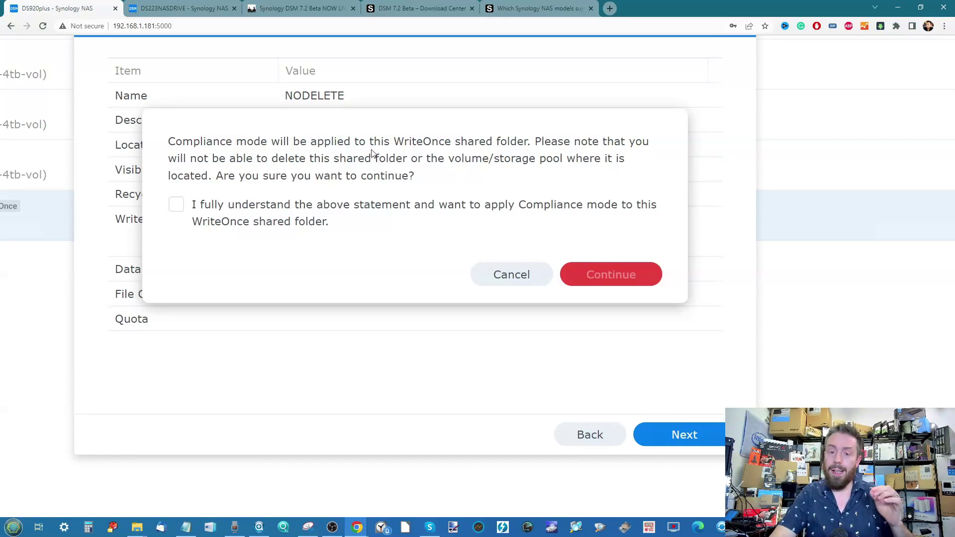
Cancel the Compliance mode confirmation and step back through the NODELETE folder wizard.
{"action": "left_click", "coordinate": [502, 275]}
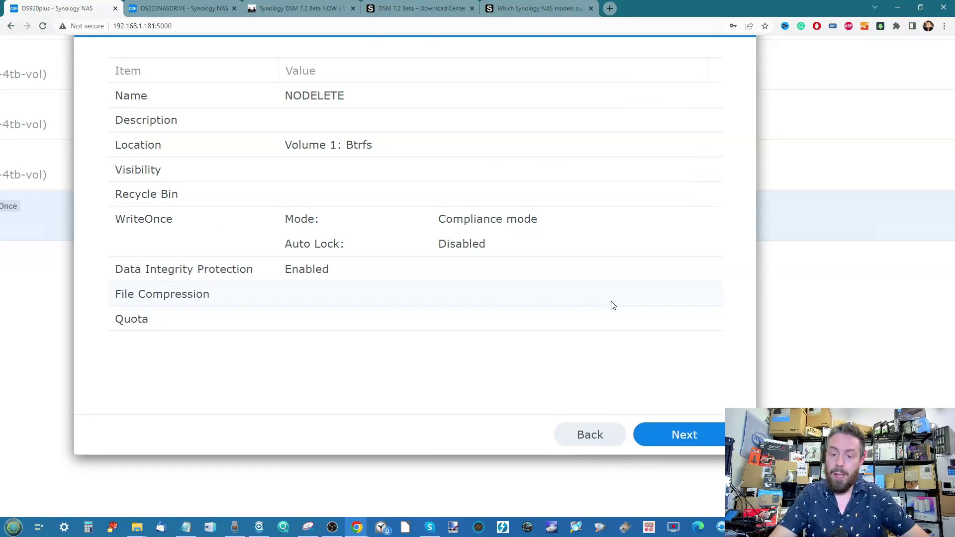
{"action": "left_click", "coordinate": [587, 436]}
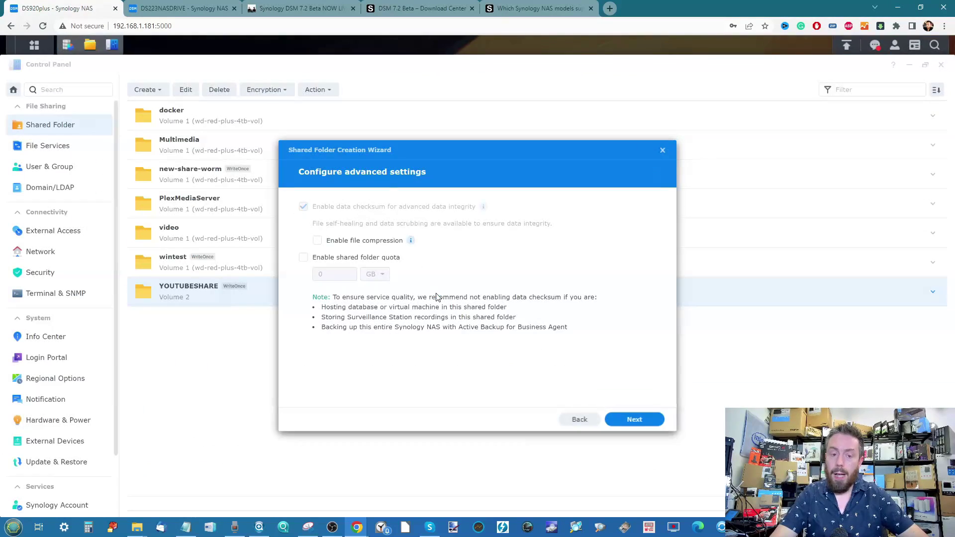
{"action": "left_click", "coordinate": [577, 422]}
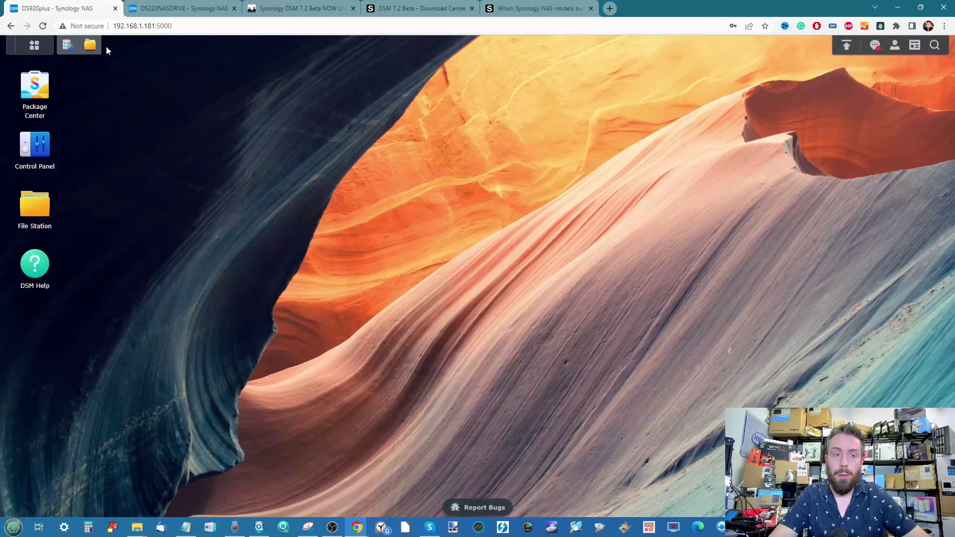
Check the WriteOnce options available for photo IMG_20180113_215117 in File Station.
{"action": "left_click", "coordinate": [90, 45]}
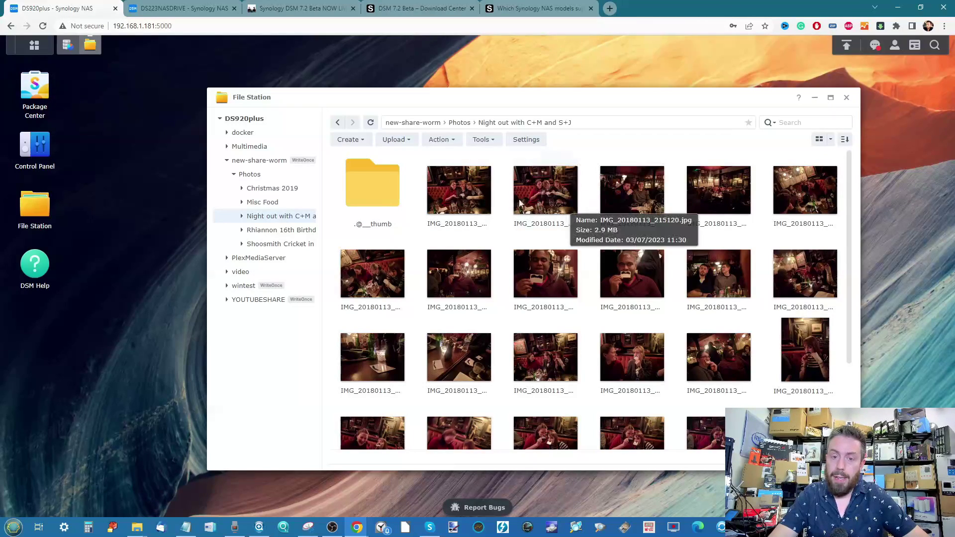
{"action": "right_click", "coordinate": [473, 199]}
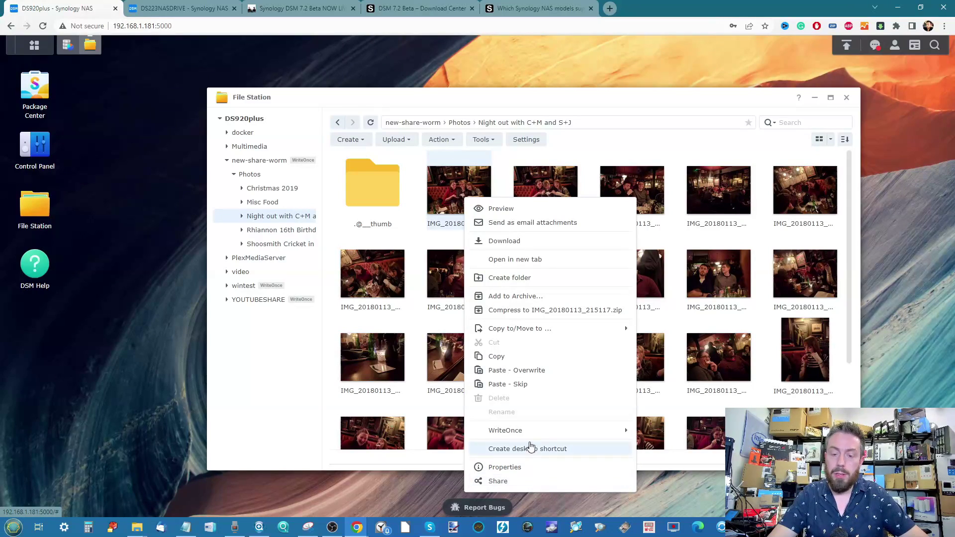
{"action": "mouse_move", "coordinate": [536, 436]}
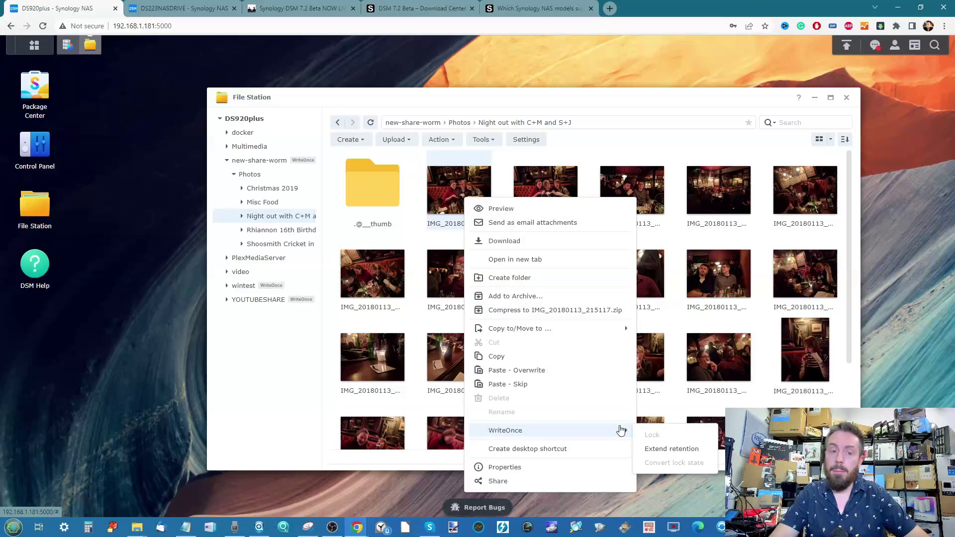
Open the new-share-worm shared folder for editing in Control Panel and review its WriteOnce settings.
{"action": "left_click", "coordinate": [37, 149]}
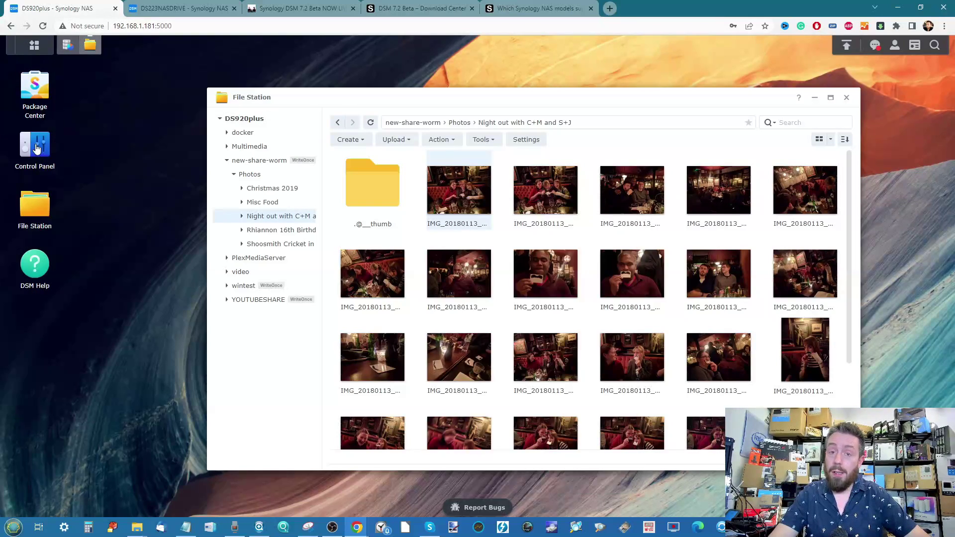
{"action": "left_click", "coordinate": [37, 149]}
{"action": "left_click", "coordinate": [30, 139]}
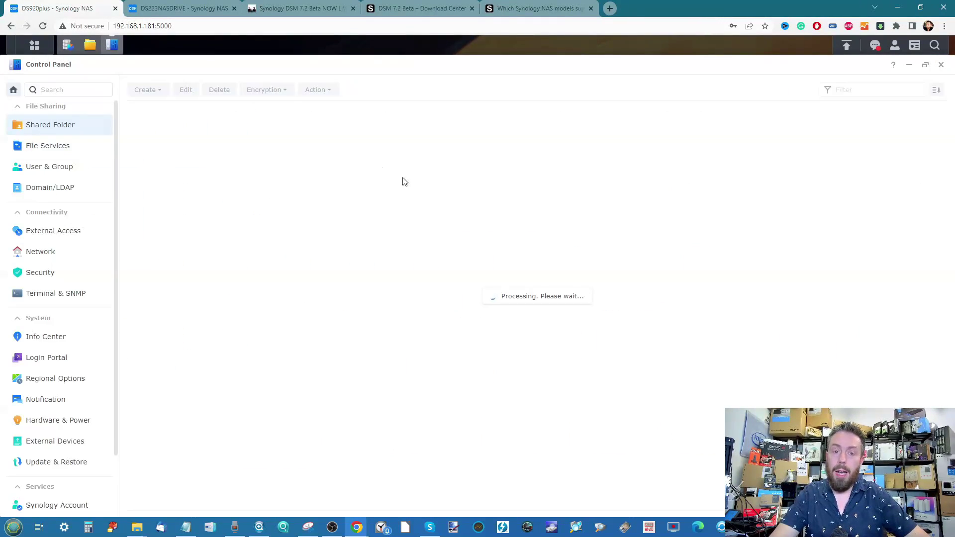
{"action": "left_click", "coordinate": [240, 176]}
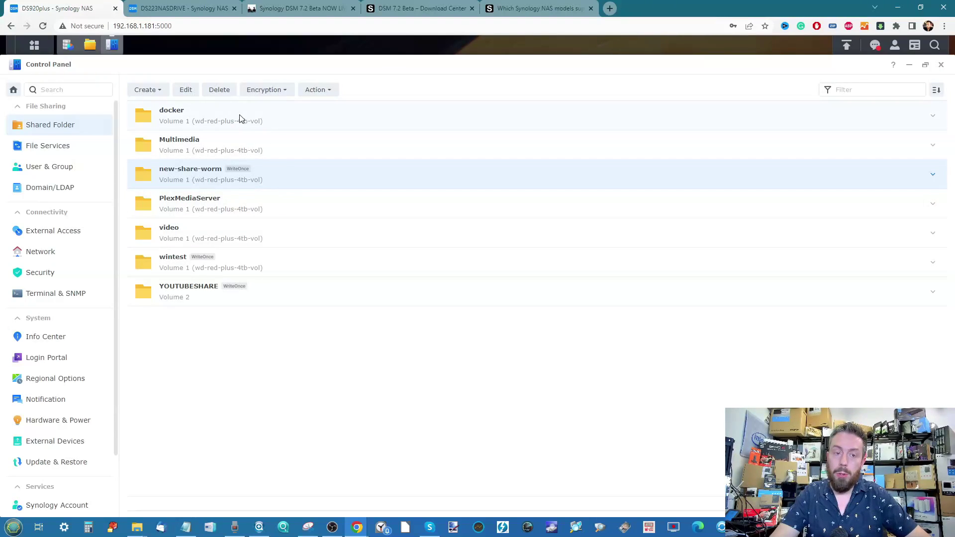
{"action": "left_click", "coordinate": [187, 90]}
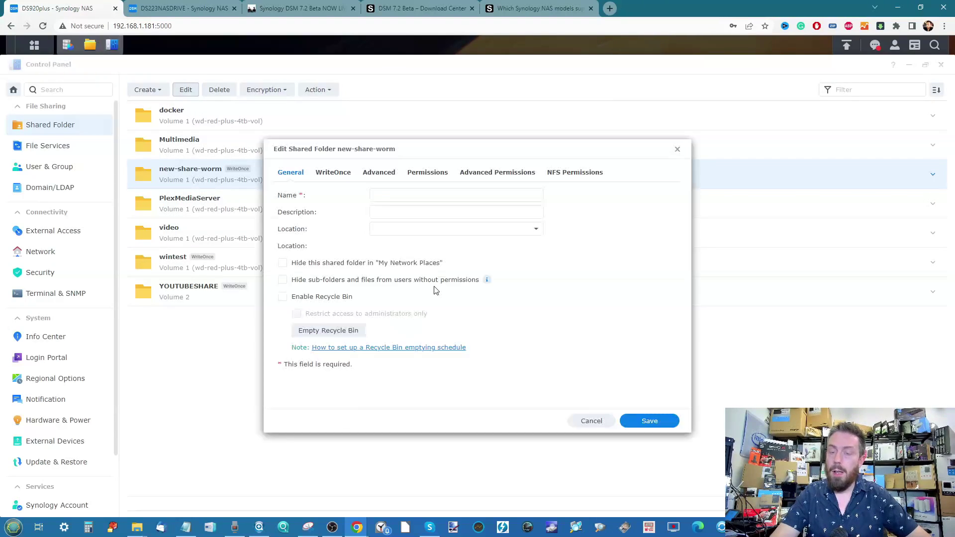
{"action": "left_click", "coordinate": [347, 174]}
{"action": "scroll", "coordinate": [437, 269], "scroll_direction": "down", "scroll_amount": 1}
{"action": "scroll", "coordinate": [438, 267], "scroll_direction": "up", "scroll_amount": 1}
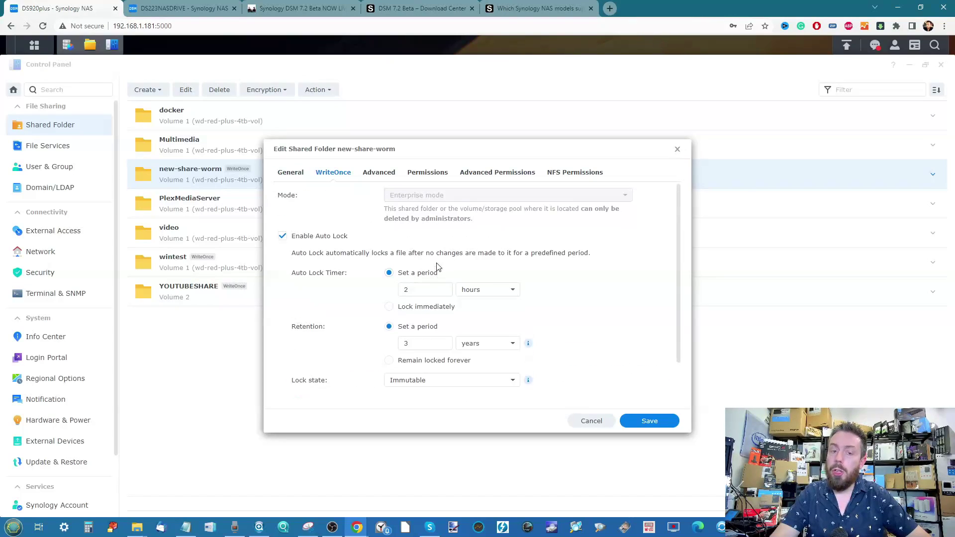
Switch to Windows File Explorer, inspect the properties and advanced attributes of photo IMG_20180113_215117, and minimize the window.
{"action": "left_click", "coordinate": [90, 45]}
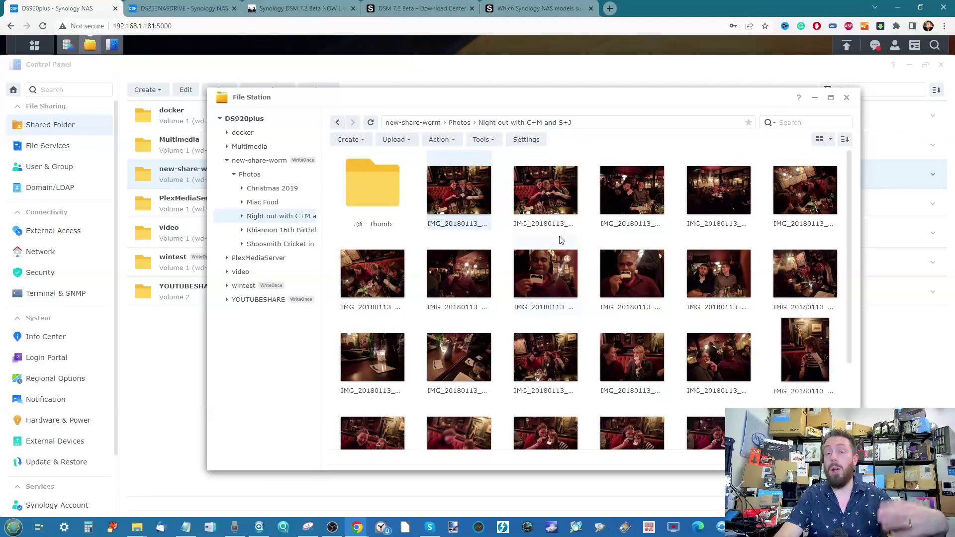
{"action": "left_click", "coordinate": [137, 527]}
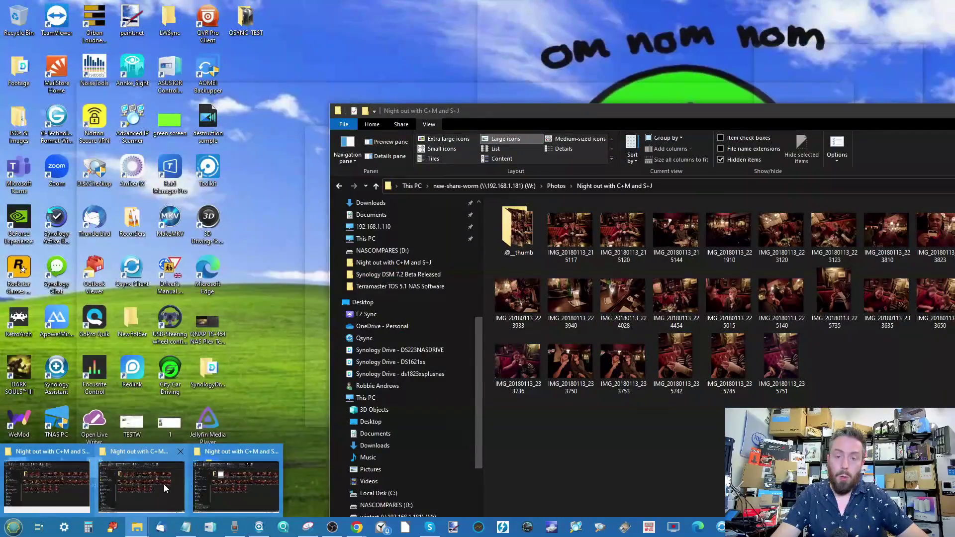
{"action": "left_click", "coordinate": [163, 485]}
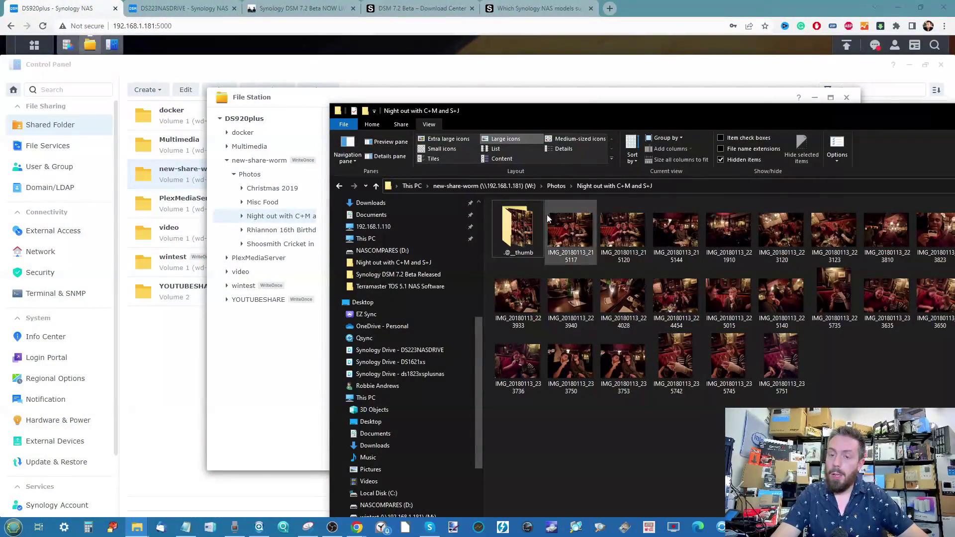
{"action": "right_click", "coordinate": [580, 239]}
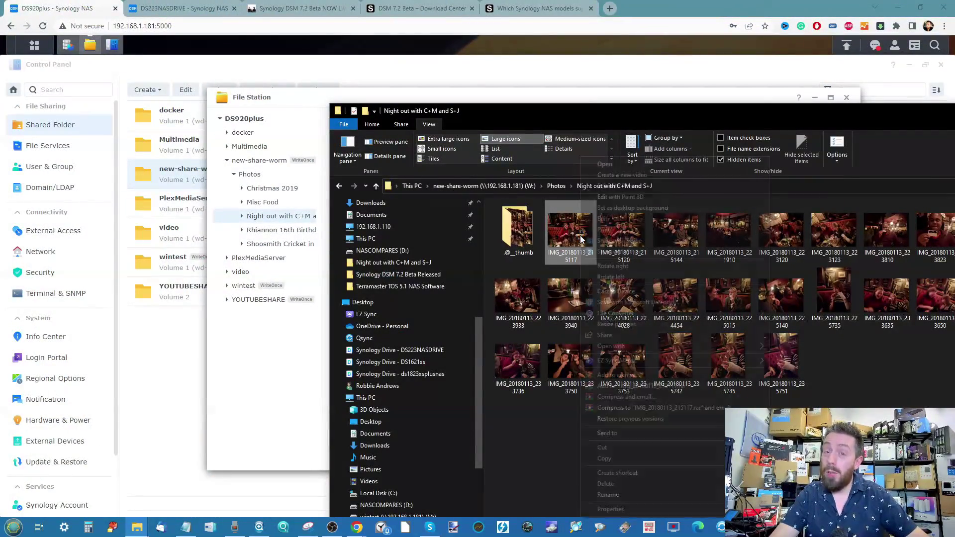
{"action": "left_click", "coordinate": [601, 510]}
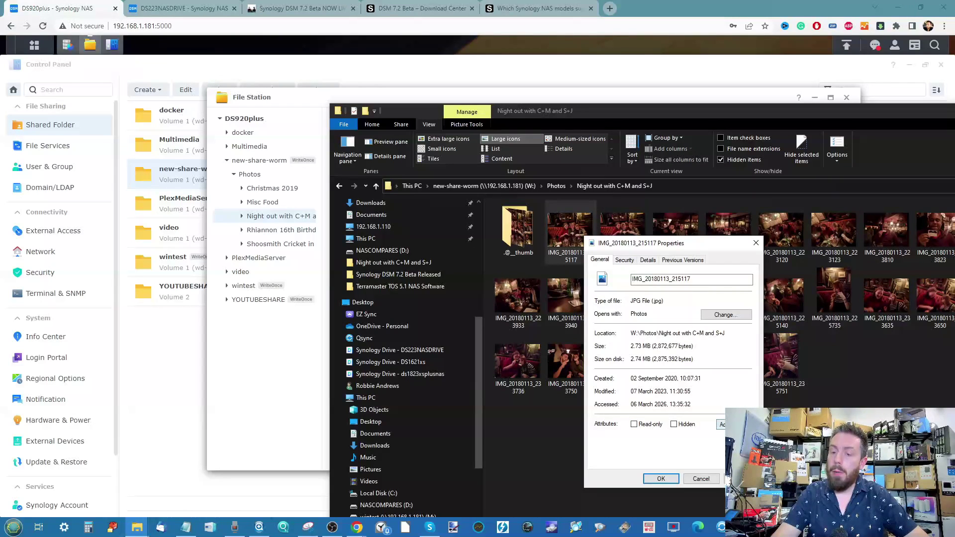
{"action": "left_click", "coordinate": [722, 424]}
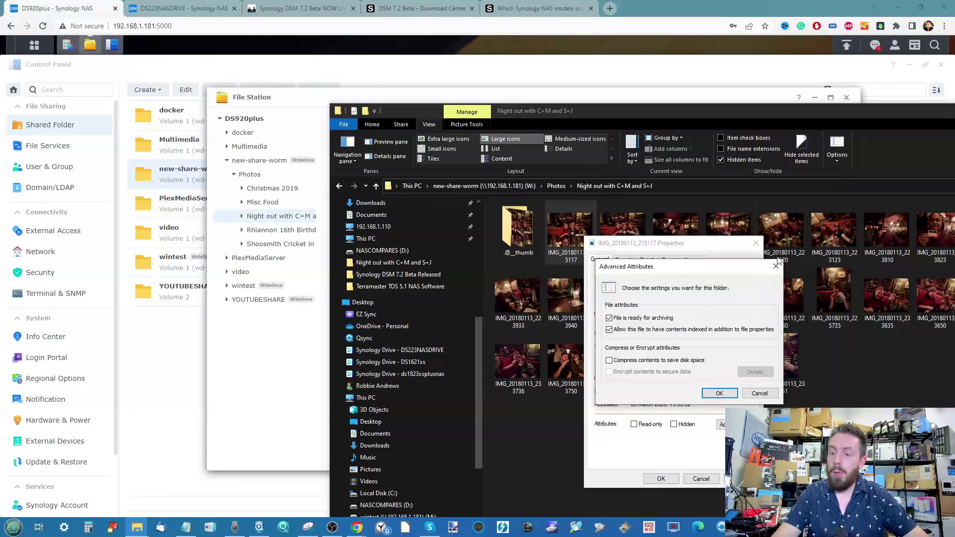
{"action": "left_click", "coordinate": [775, 266]}
{"action": "left_click", "coordinate": [755, 242]}
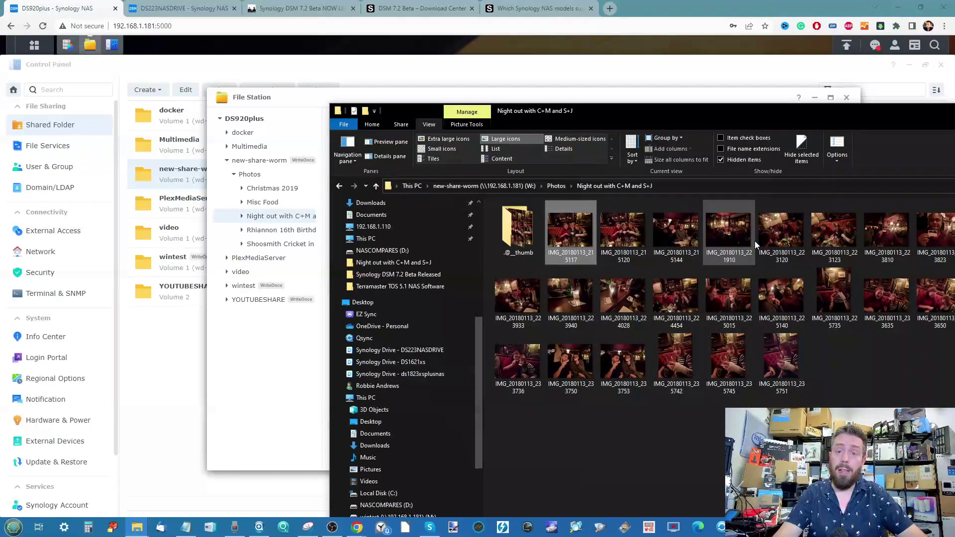
{"action": "left_click_drag", "start_coordinate": [911, 108], "coordinate": [794, 125]}
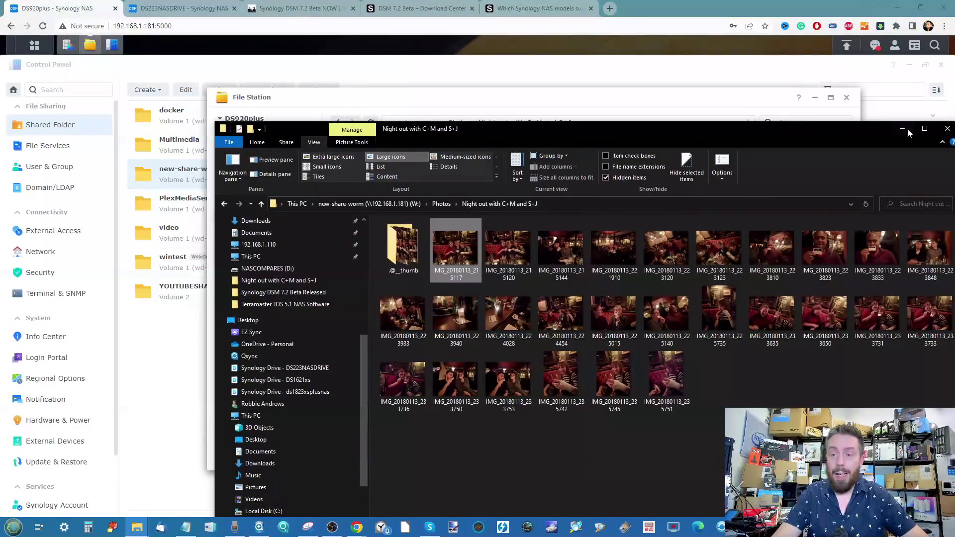
{"action": "left_click", "coordinate": [901, 128]}
View the retention extension options for photo IMG_20180113_215117 in File Station and close them without saving.
{"action": "right_click", "coordinate": [471, 190]}
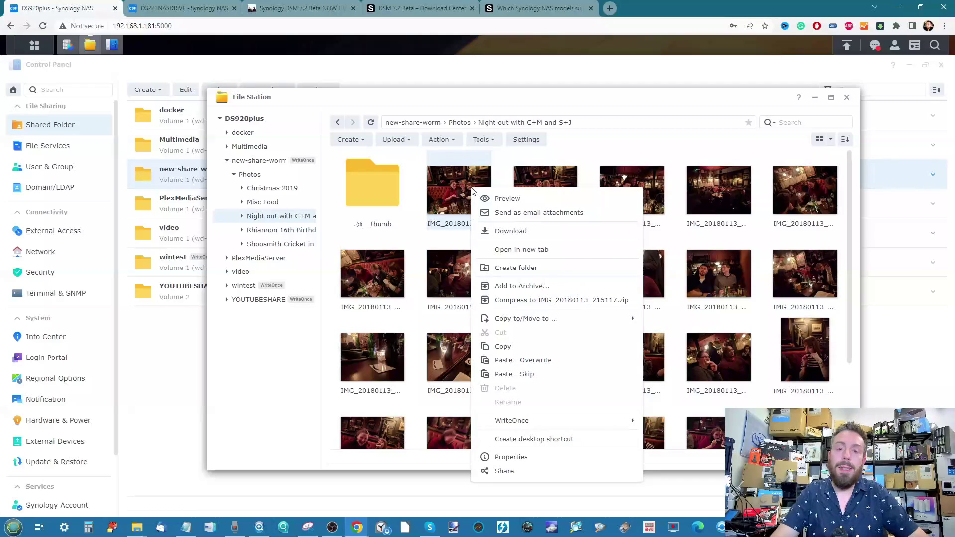
{"action": "mouse_move", "coordinate": [598, 420]}
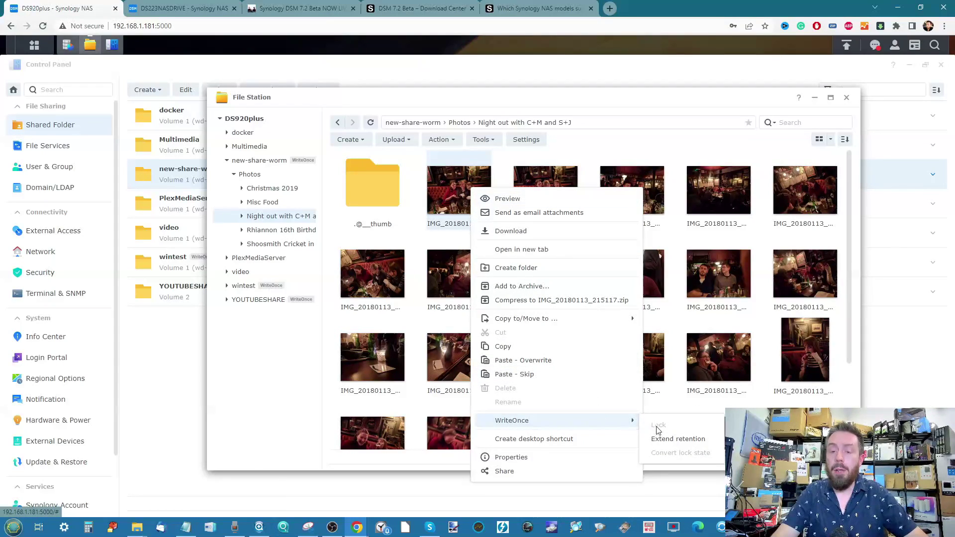
{"action": "left_click", "coordinate": [661, 441]}
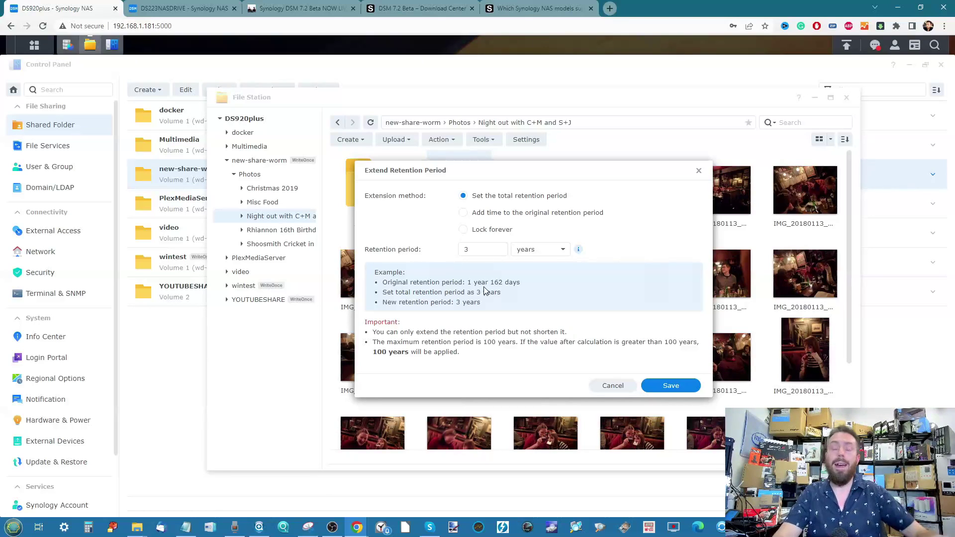
{"action": "left_click", "coordinate": [701, 172]}
Review the WriteOnce lock state and retention in the same photo's properties, and close File Station.
{"action": "right_click", "coordinate": [469, 181]}
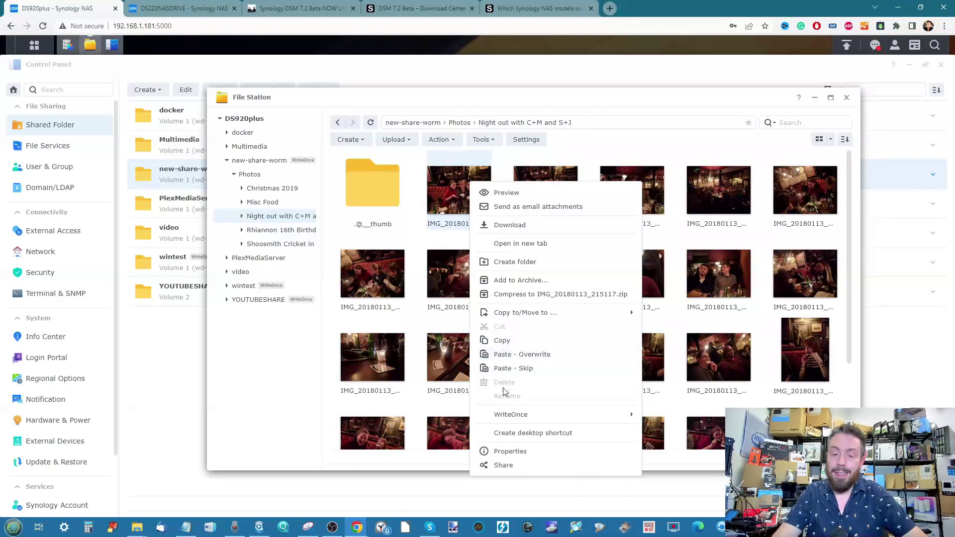
{"action": "left_click", "coordinate": [497, 451]}
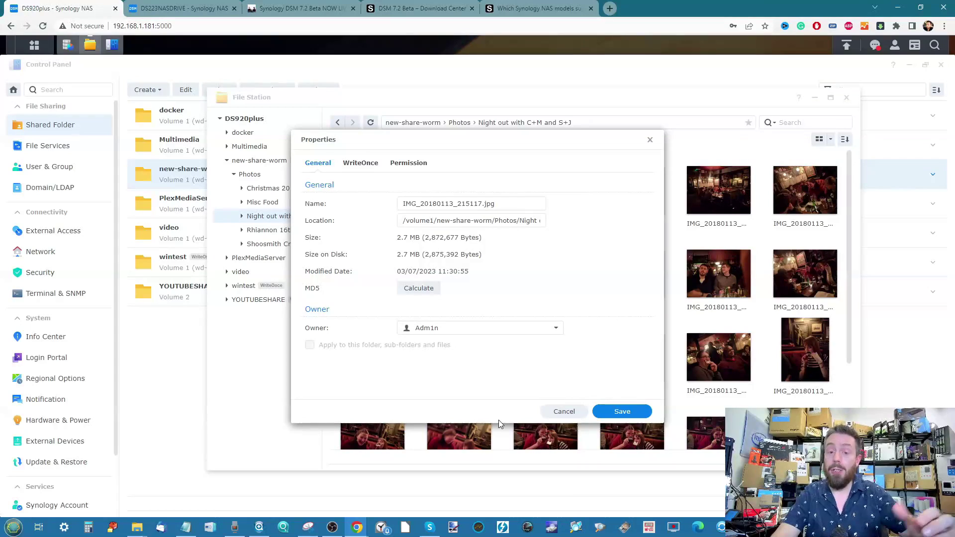
{"action": "left_click", "coordinate": [369, 165]}
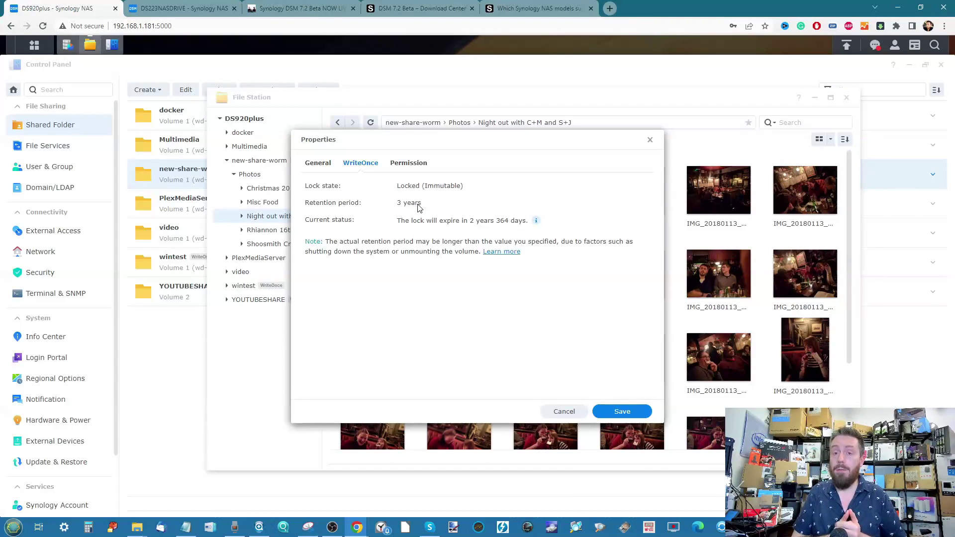
{"action": "left_click", "coordinate": [650, 141]}
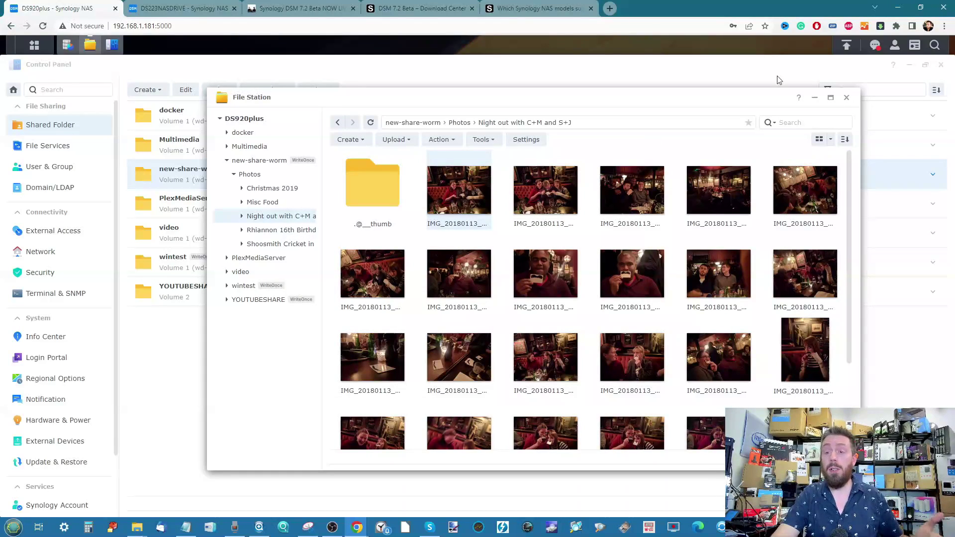
{"action": "left_click", "coordinate": [847, 98]}
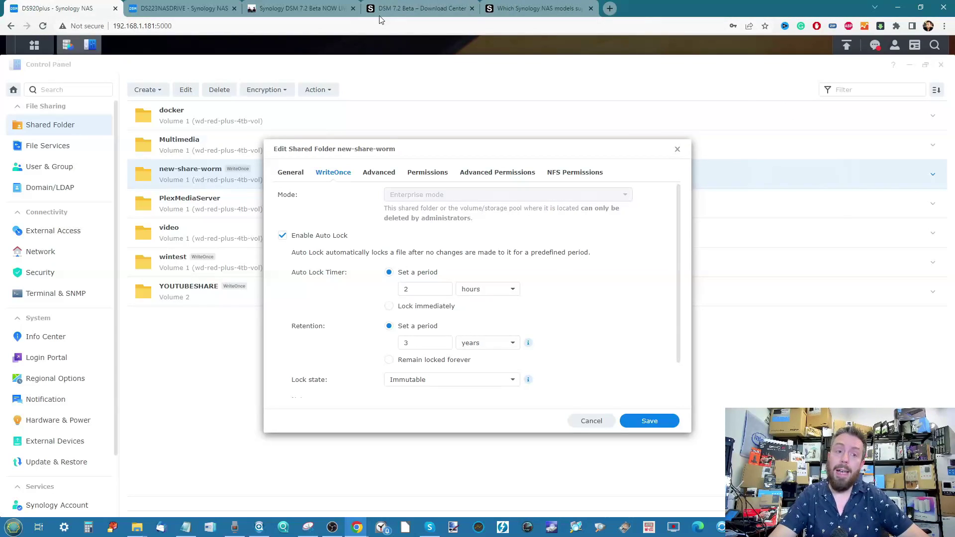
Switch to the DSM 7.2 Beta Download Center page and search its package list for "SAN".
{"action": "left_click", "coordinate": [408, 9]}
{"action": "scroll", "coordinate": [507, 215], "scroll_direction": "down", "scroll_amount": 15}
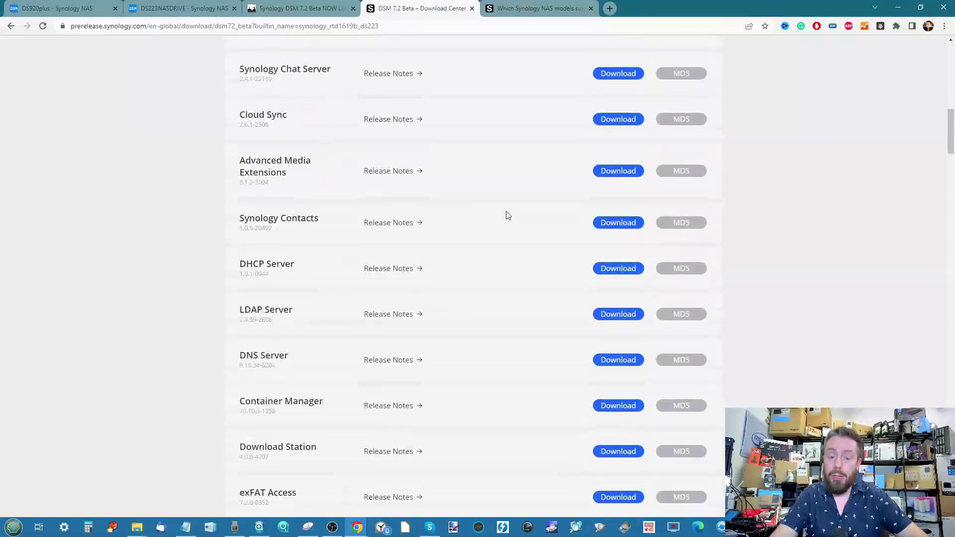
{"action": "scroll", "coordinate": [507, 215], "scroll_direction": "down", "scroll_amount": 3}
{"action": "scroll", "coordinate": [507, 215], "scroll_direction": "down", "scroll_amount": 4}
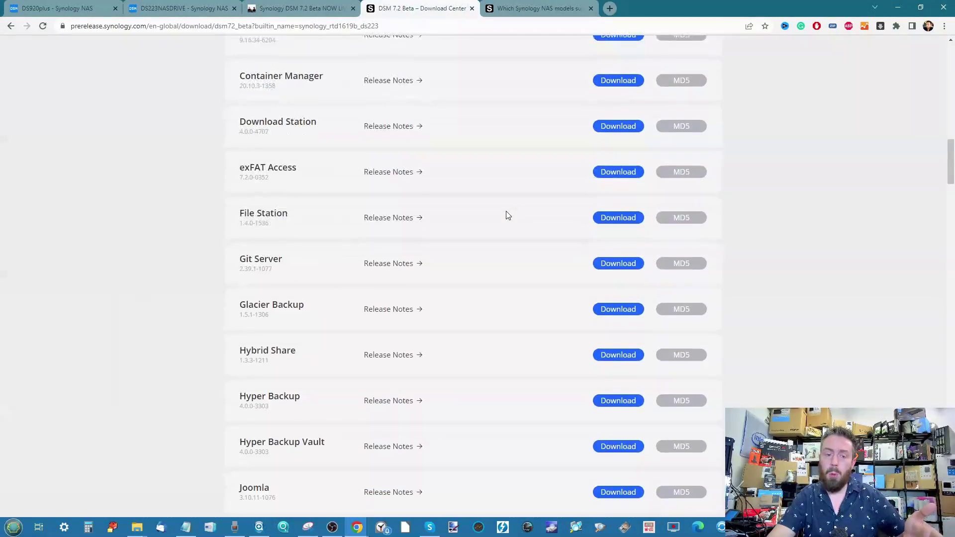
{"action": "key", "text": "ctrl+f"}
{"action": "type", "text": "SAN"}
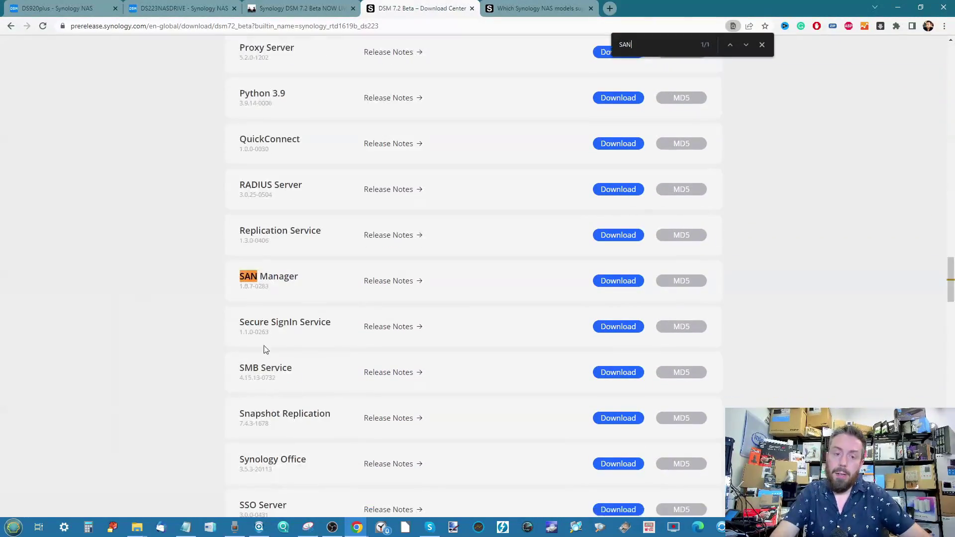
Read the SAN Manager release notes, and search the page for "DRIVE" to review the Synology Drive Server release notes.
{"action": "left_click", "coordinate": [410, 281]}
{"action": "scroll", "coordinate": [444, 326], "scroll_direction": "down", "scroll_amount": 1}
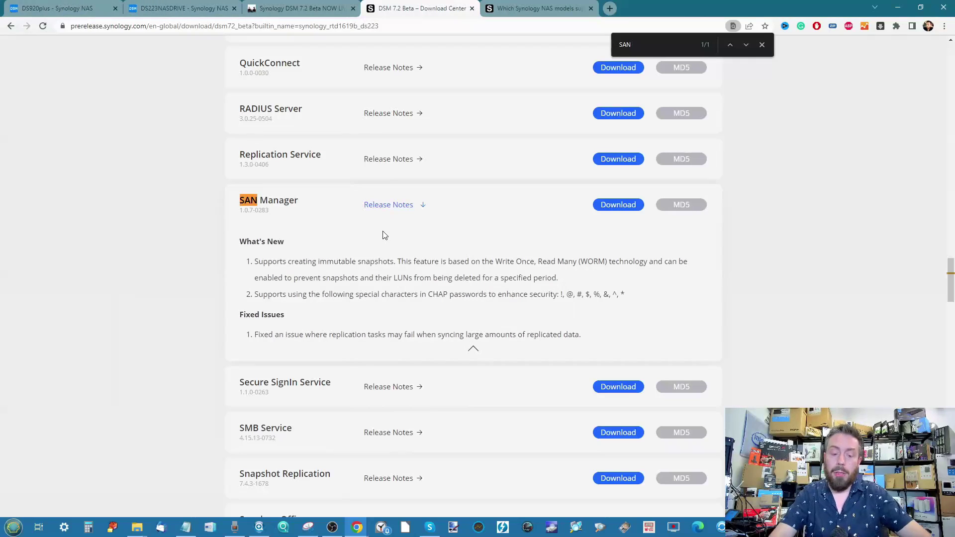
{"action": "key", "text": "ctrl+f"}
{"action": "type", "text": "DRIVE"}
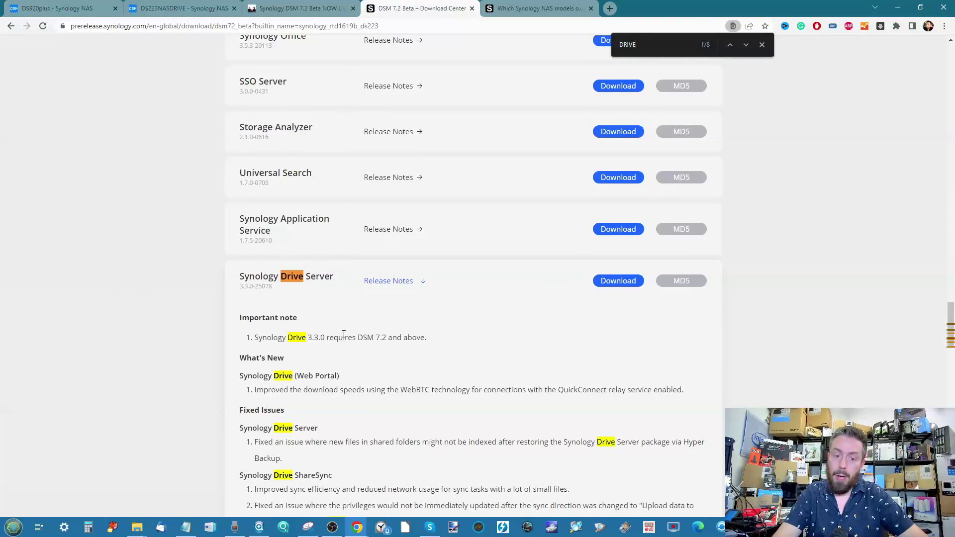
{"action": "scroll", "coordinate": [342, 334], "scroll_direction": "down", "scroll_amount": 2}
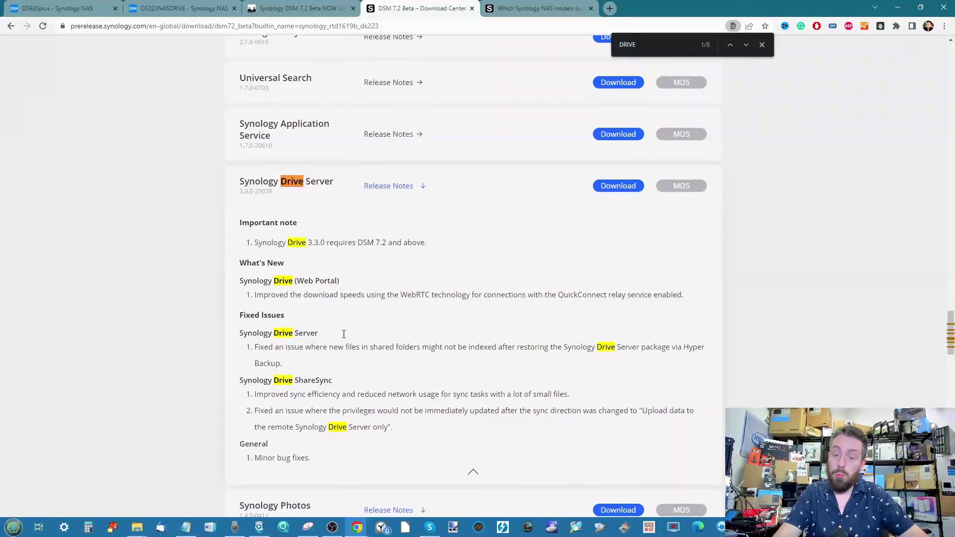
Switch to the DS920plus DSM page, close the new-share-worm folder settings without saving, and briefly view the installed applications.
{"action": "left_click", "coordinate": [57, 9]}
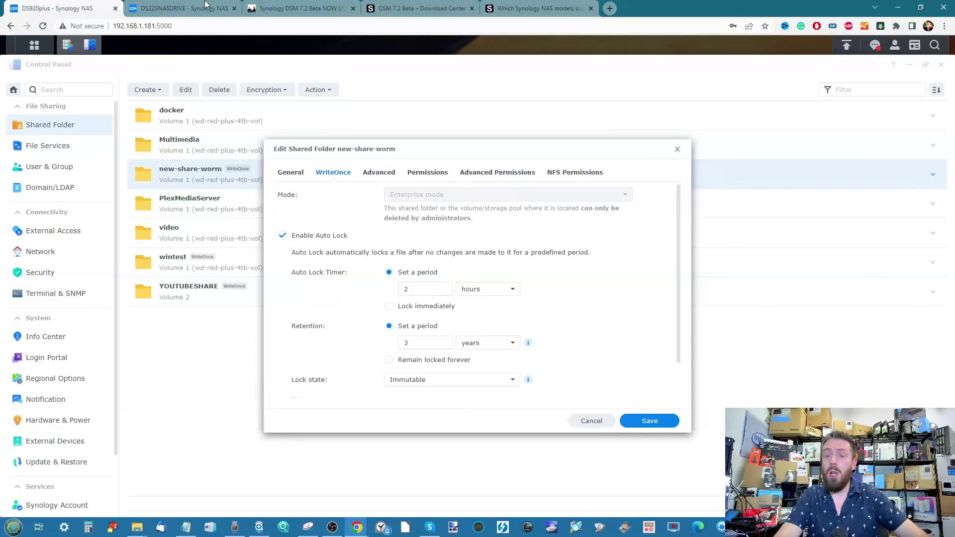
{"action": "left_click", "coordinate": [677, 150]}
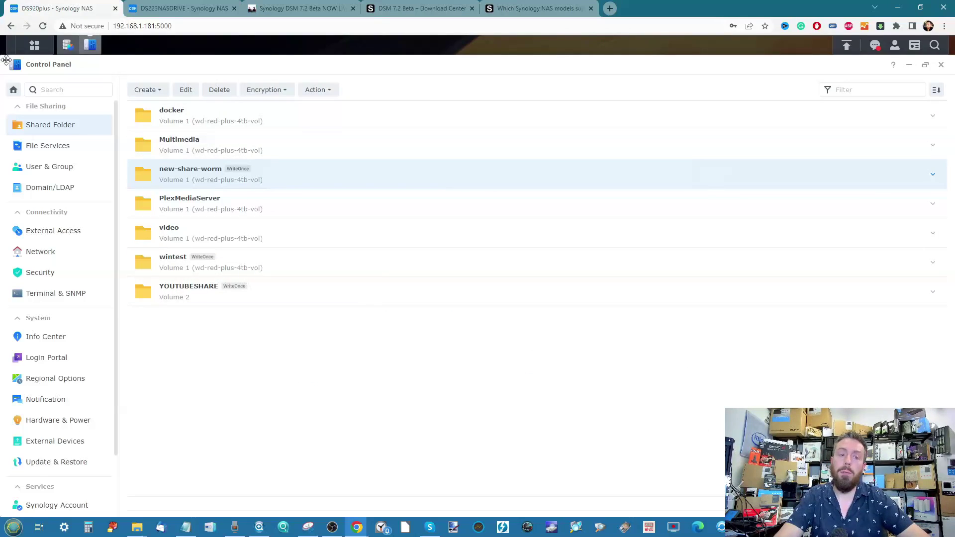
{"action": "left_click", "coordinate": [34, 45]}
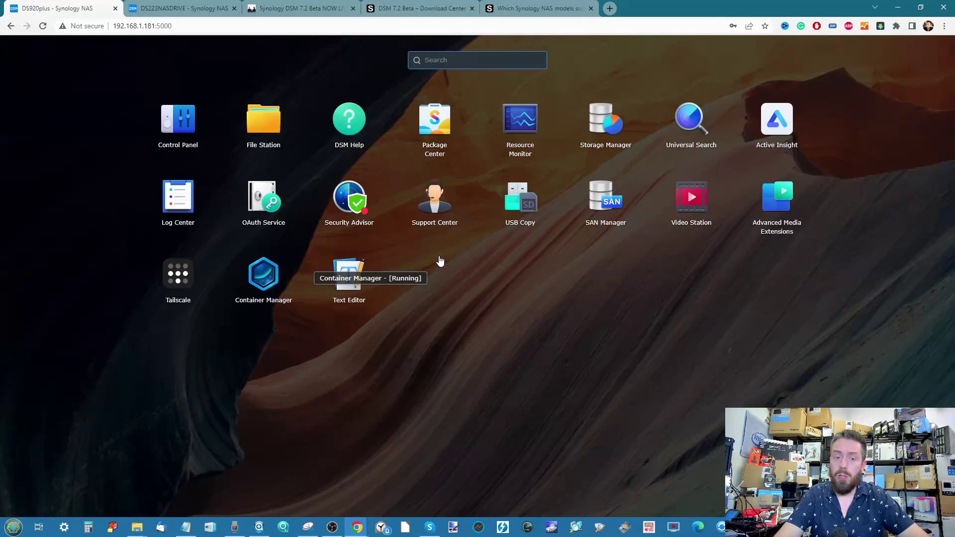
{"action": "left_click", "coordinate": [554, 381]}
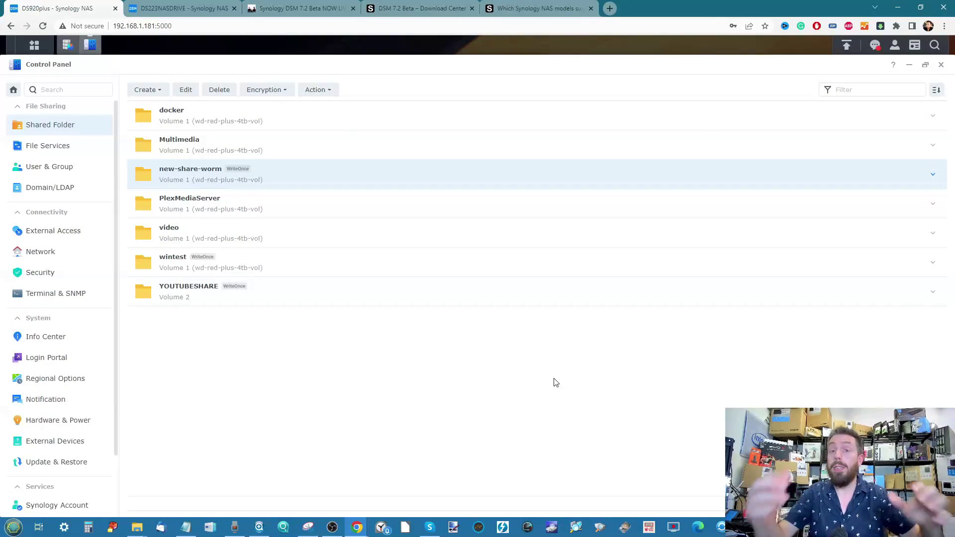